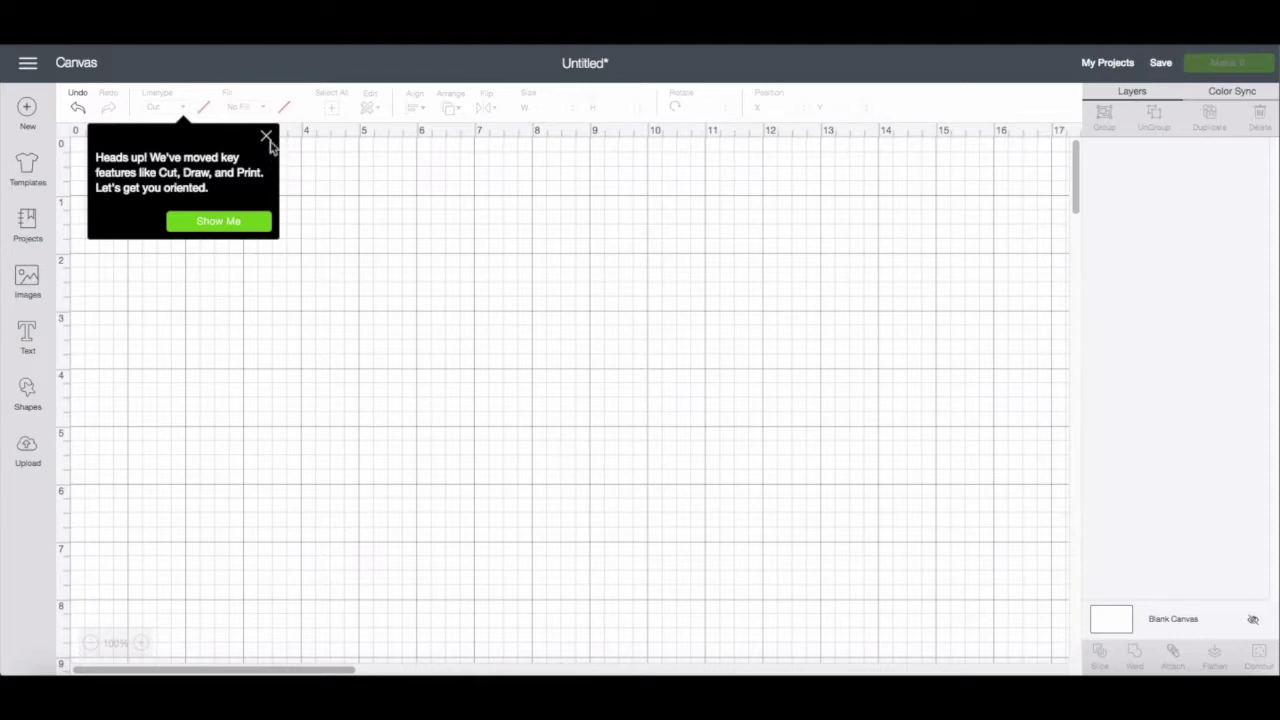
Step: Close the 'Heads up!' orientation tip about moved features
left_click(268, 137)
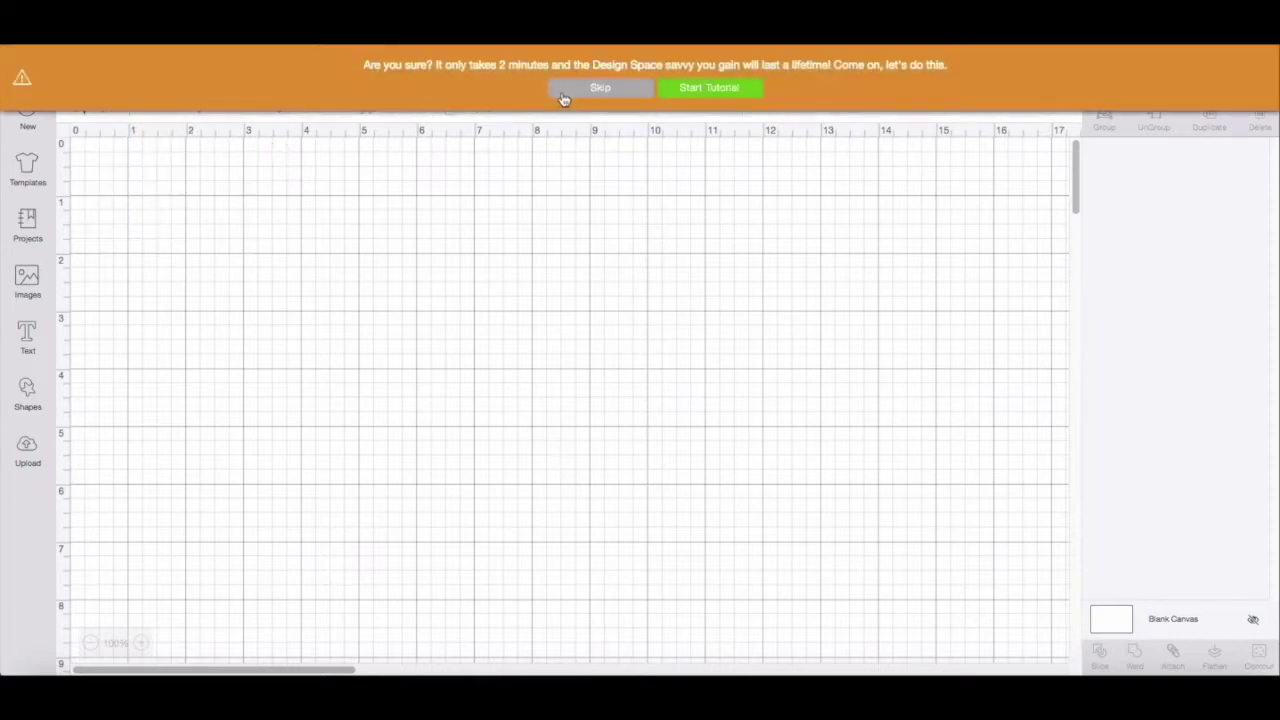
Step: Skip the guided tutorial from the orange 'Are you sure?' banner
left_click(600, 90)
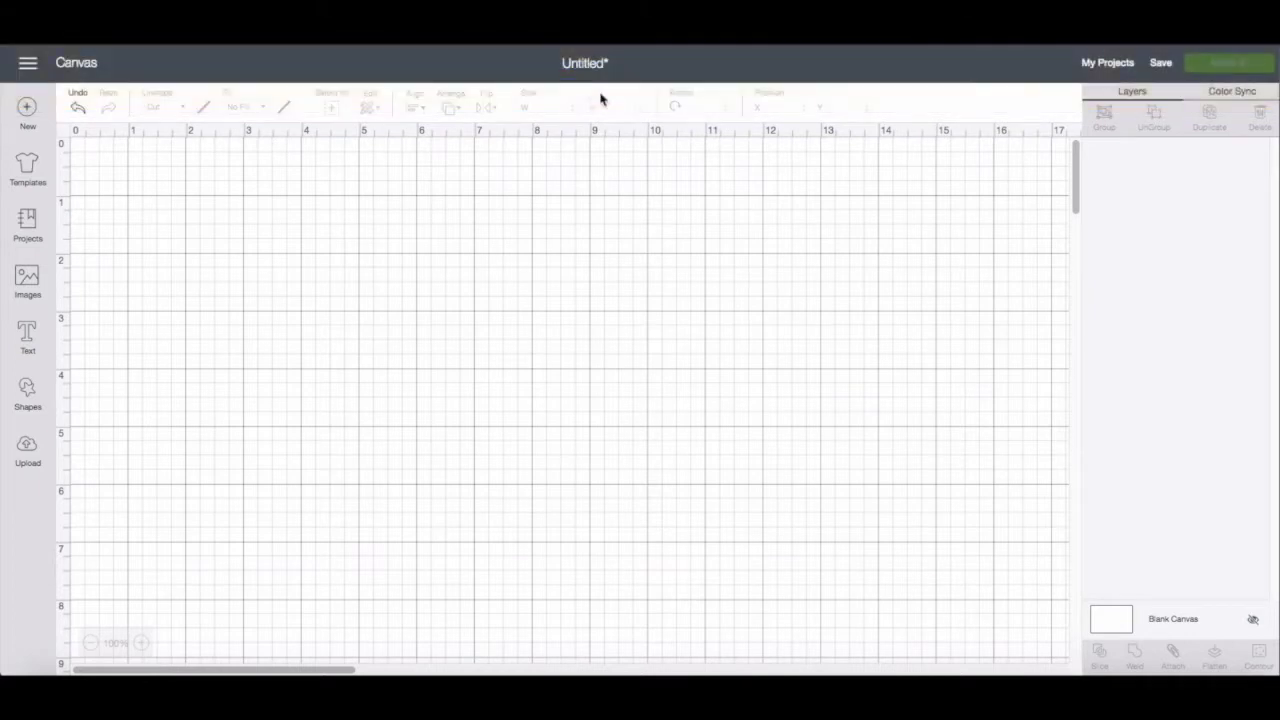
Step: Reopen the New Features tip from the main menu, then close it again
left_click(29, 65)
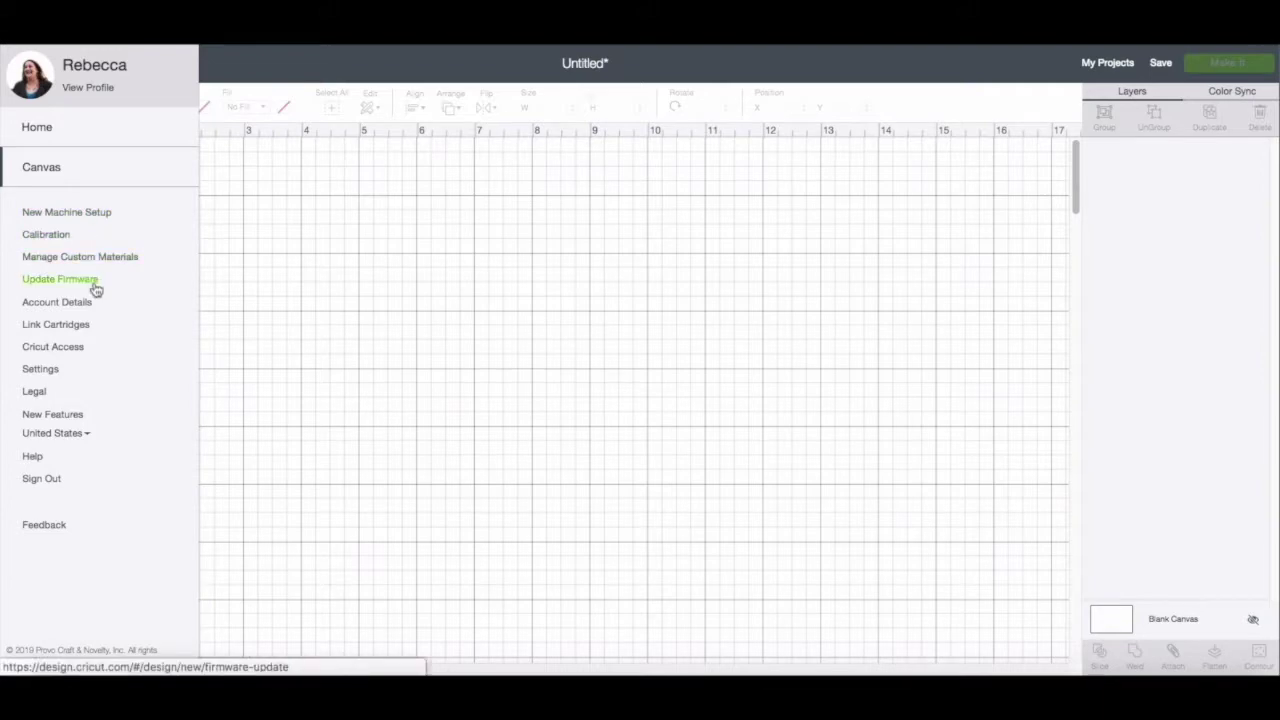
left_click(76, 418)
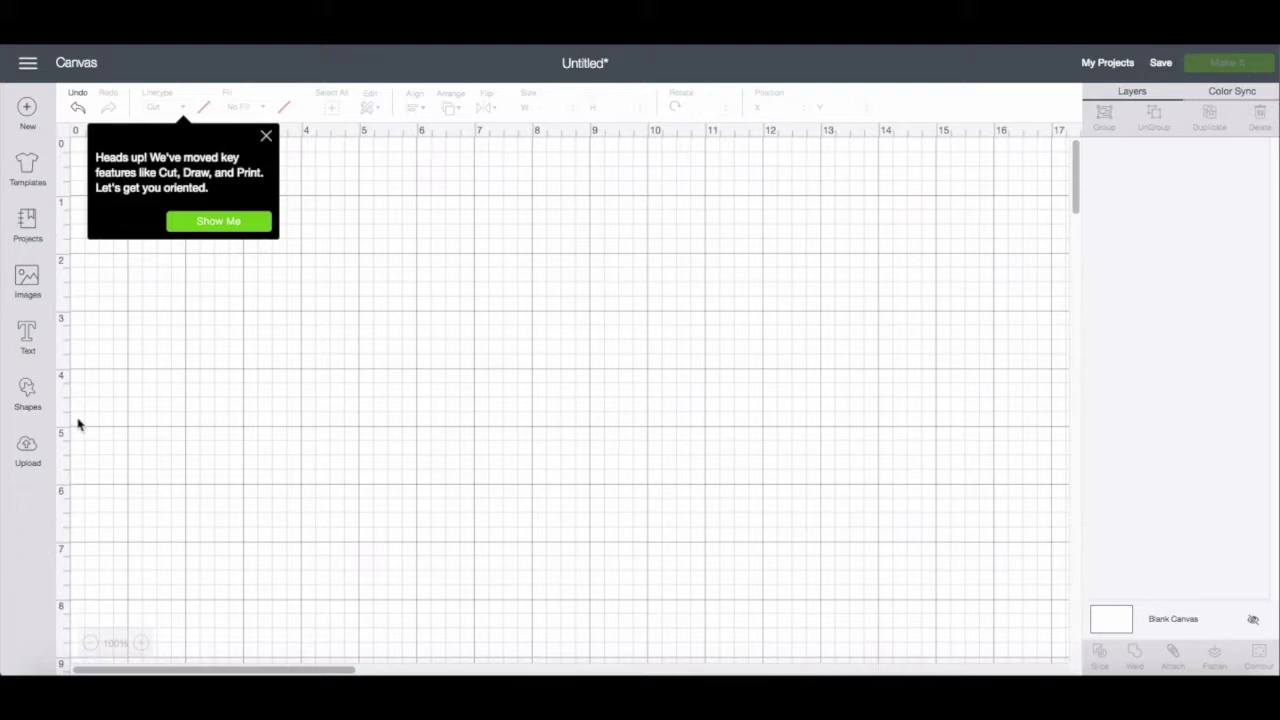
left_click(266, 135)
Step: Skip the tutorial and insert the uploaded sloth image from recent uploads
left_click(645, 87)
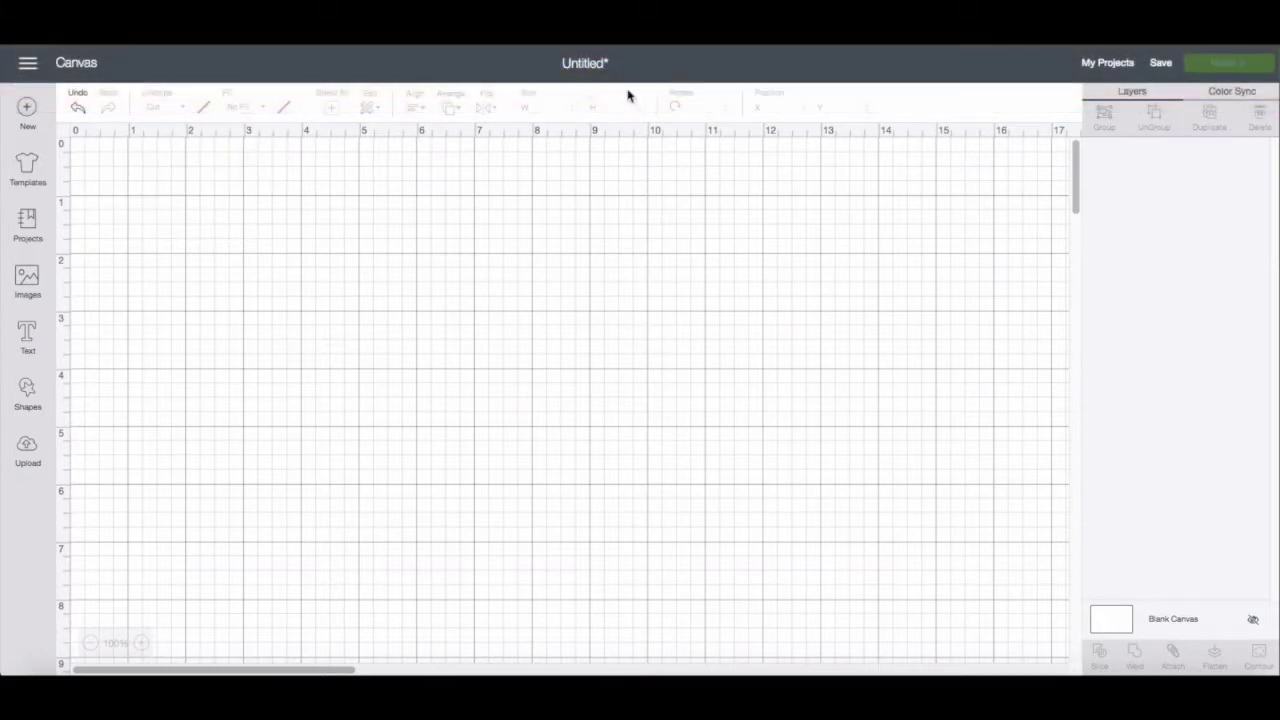
left_click(27, 445)
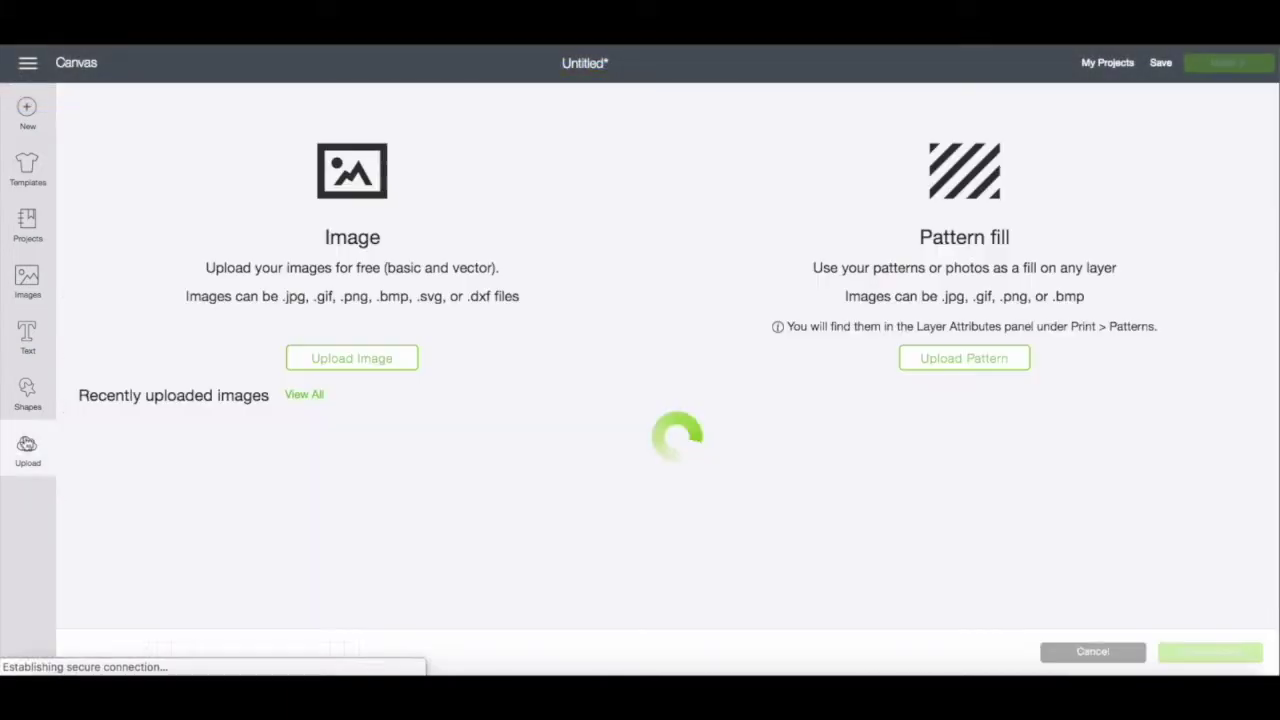
left_click(362, 474)
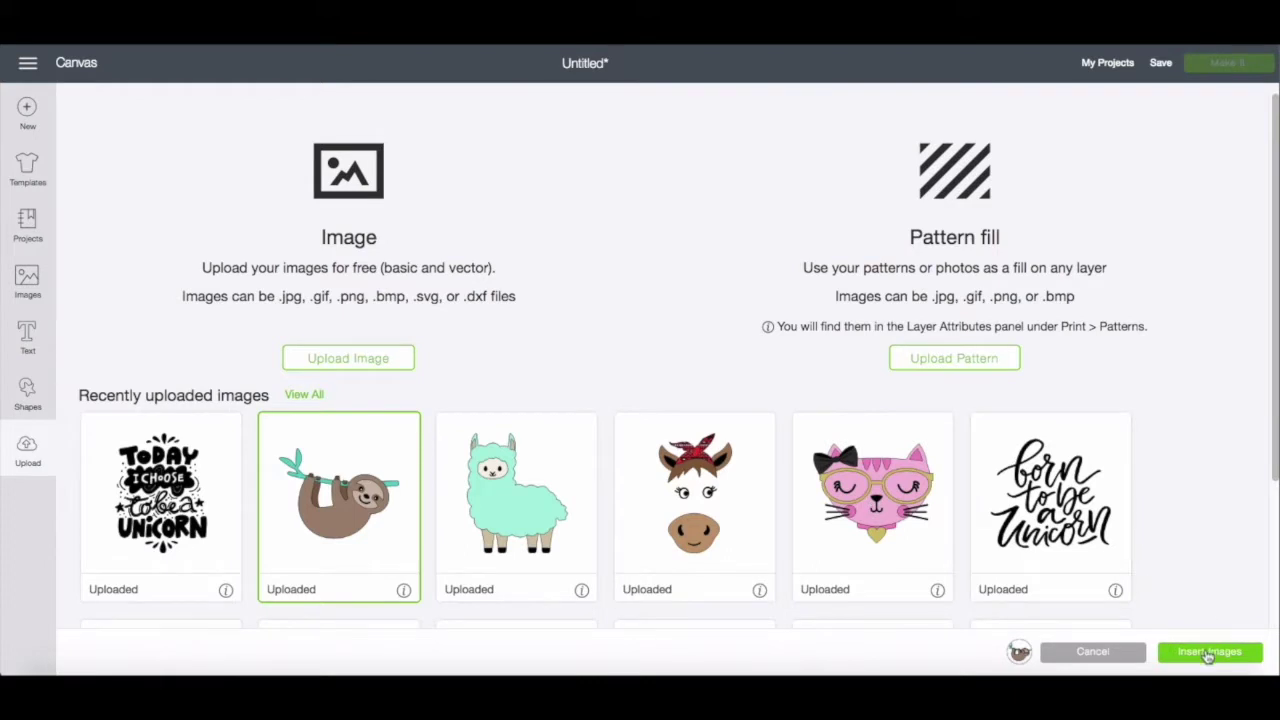
left_click(1209, 655)
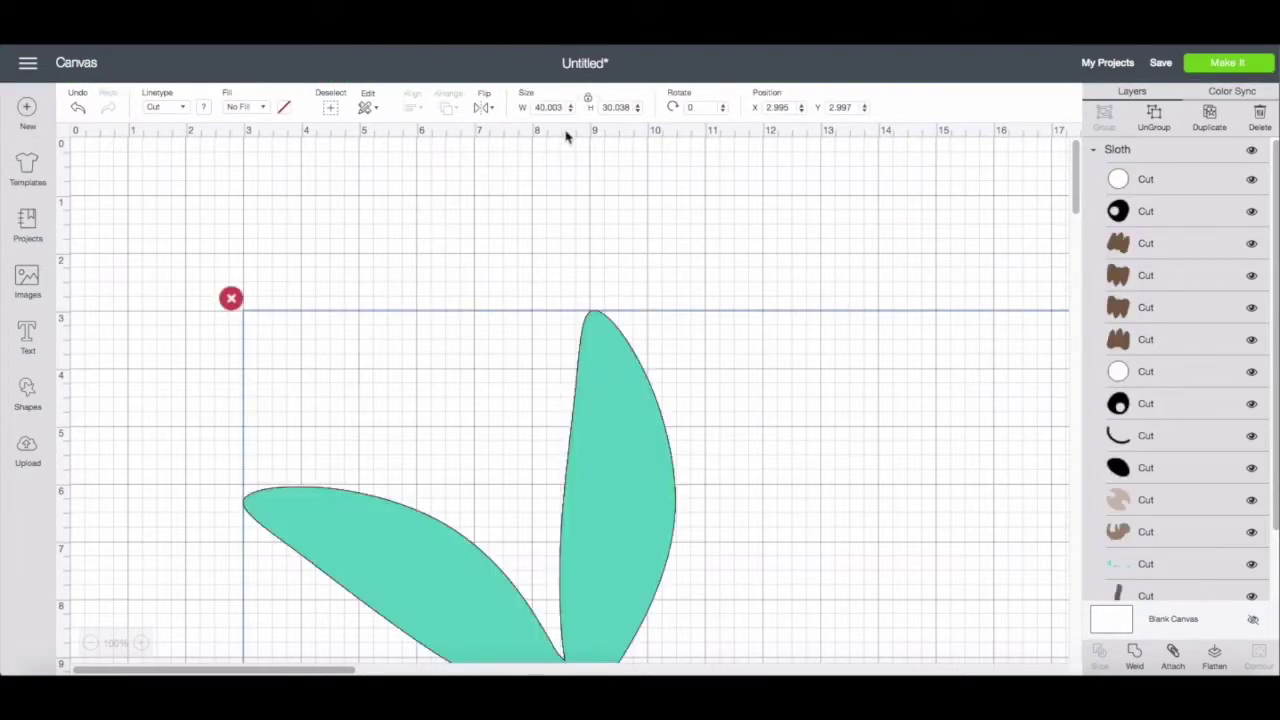
Step: Resize the sloth to 8 inches wide, move it toward the top-left, and ungroup it
left_click(546, 107)
type("4")
key("BackSpace")
type("8")
key("Return")
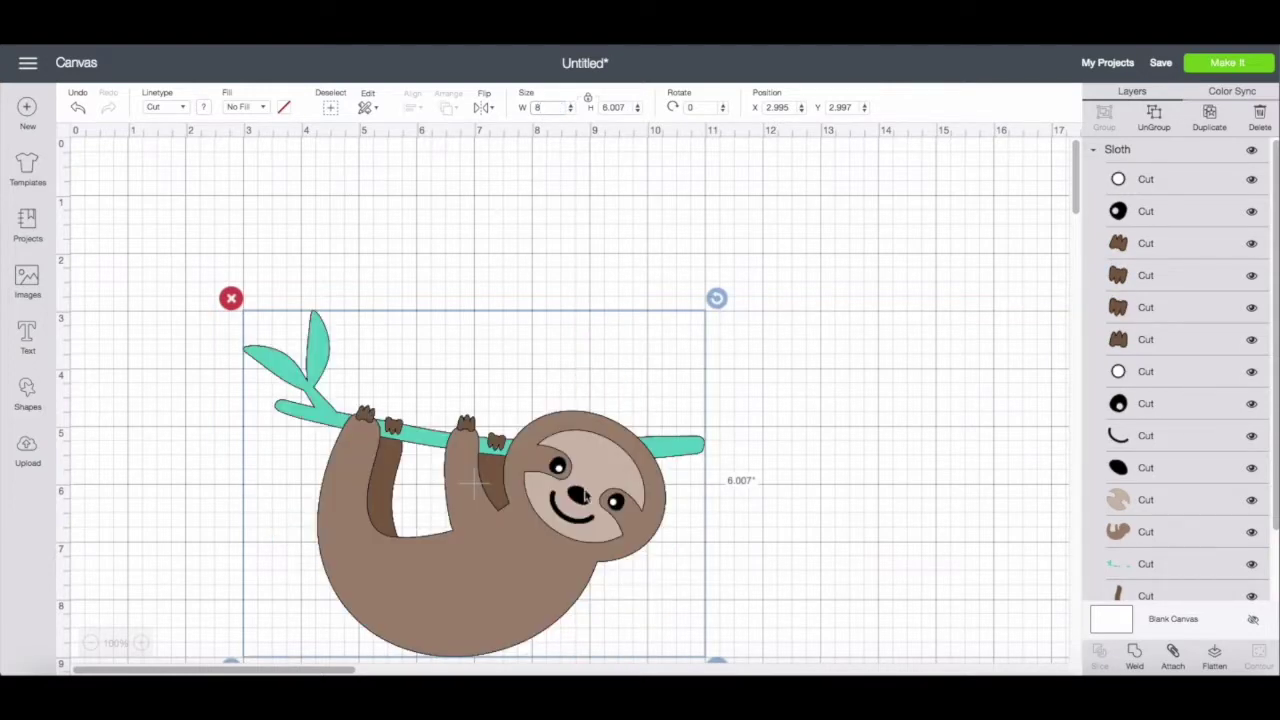
left_click_drag(589, 533, 462, 401)
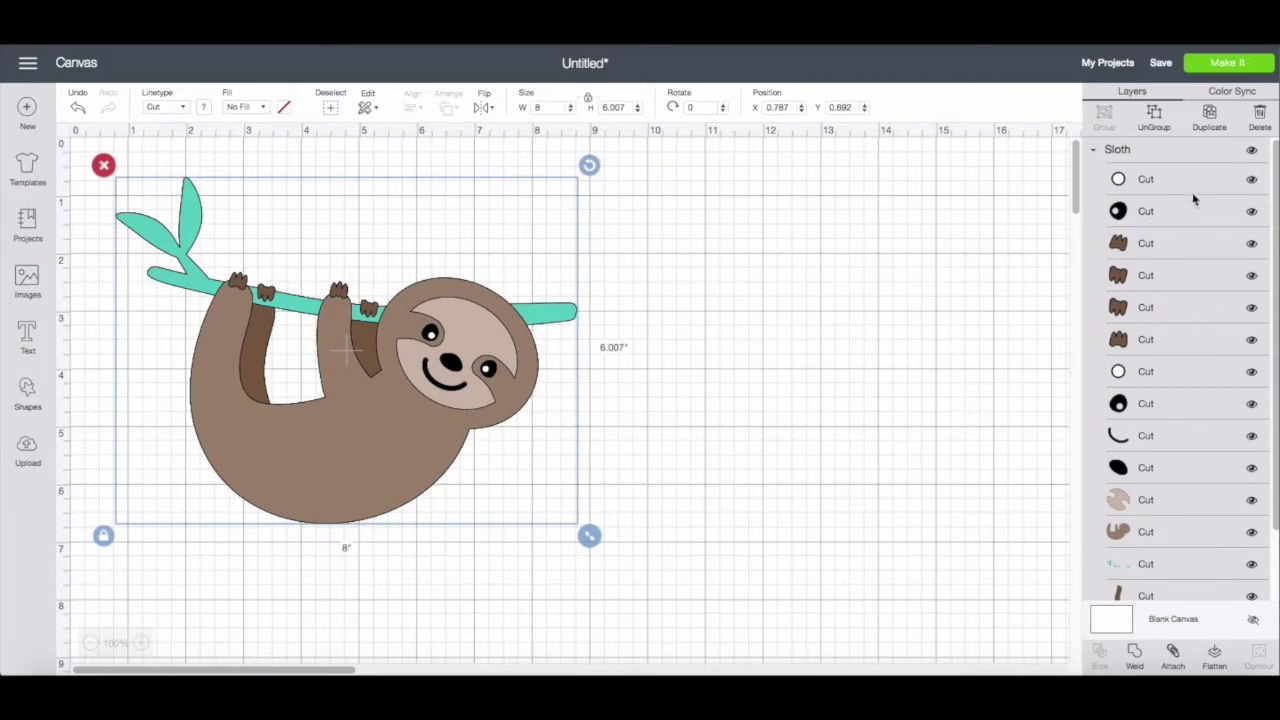
left_click(1160, 120)
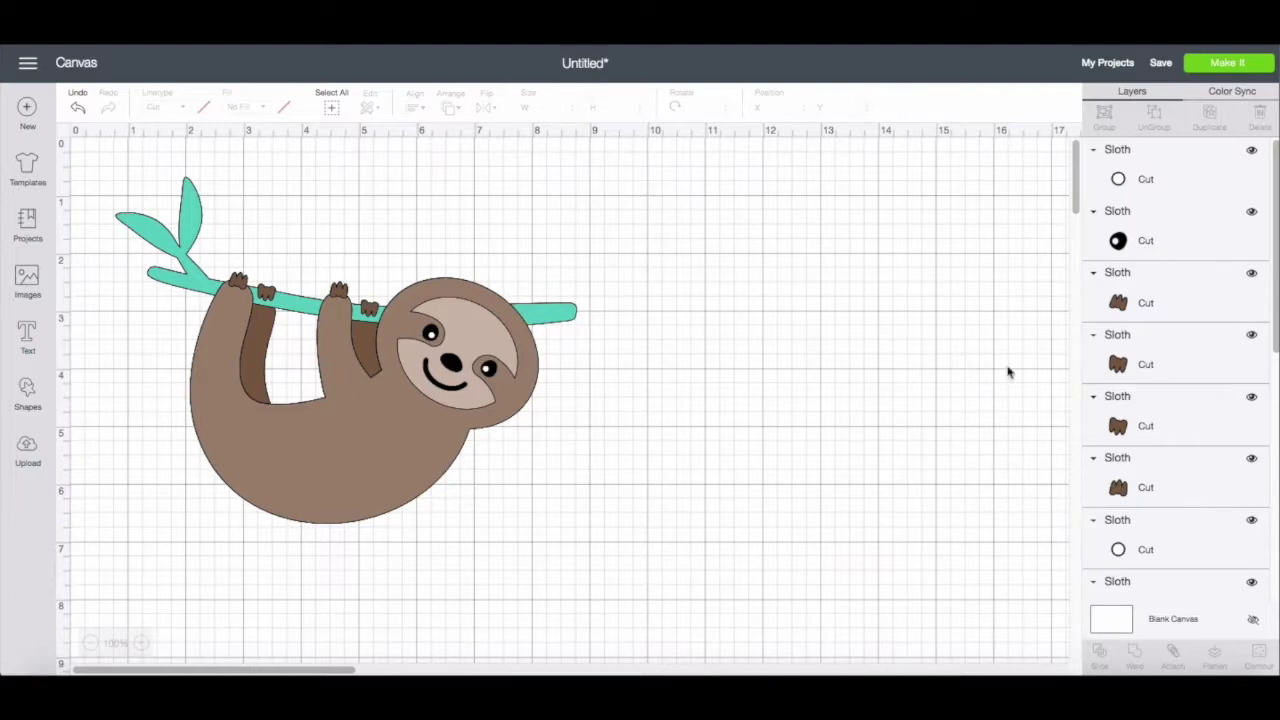
Step: Select the sloth's face piece, 2.095 by 1.952 inches
left_click(490, 347)
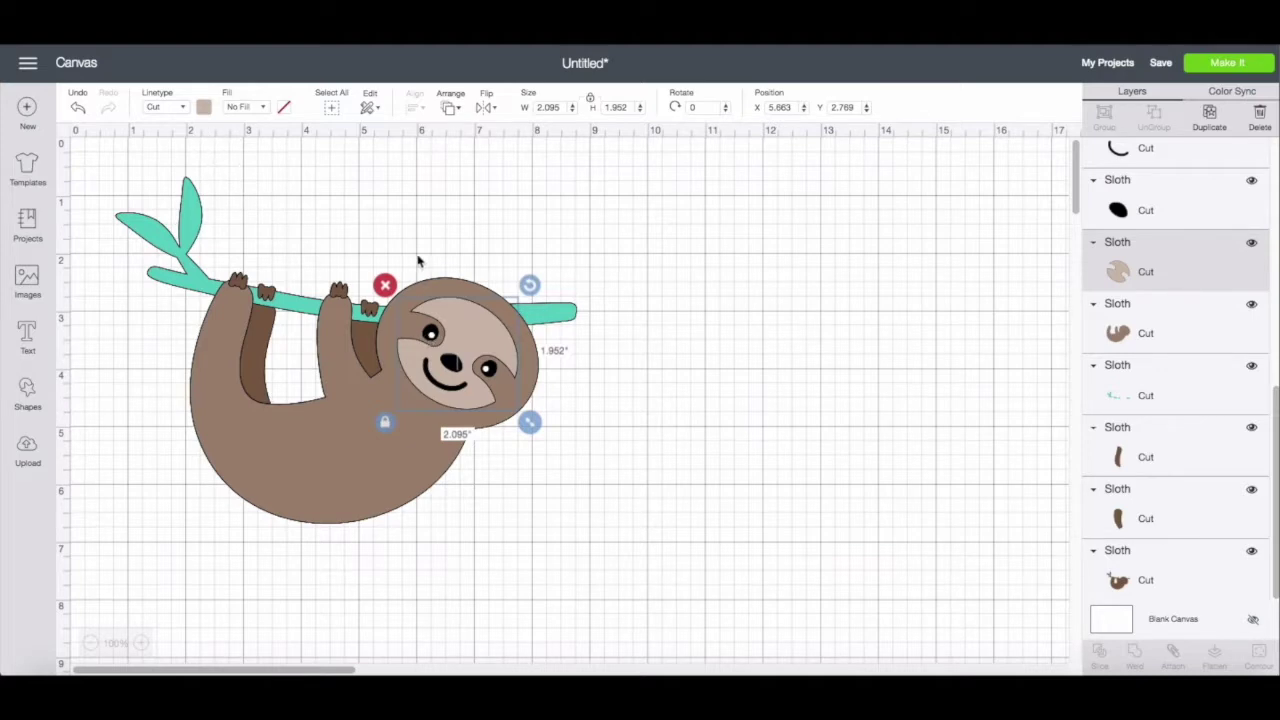
left_click(183, 108)
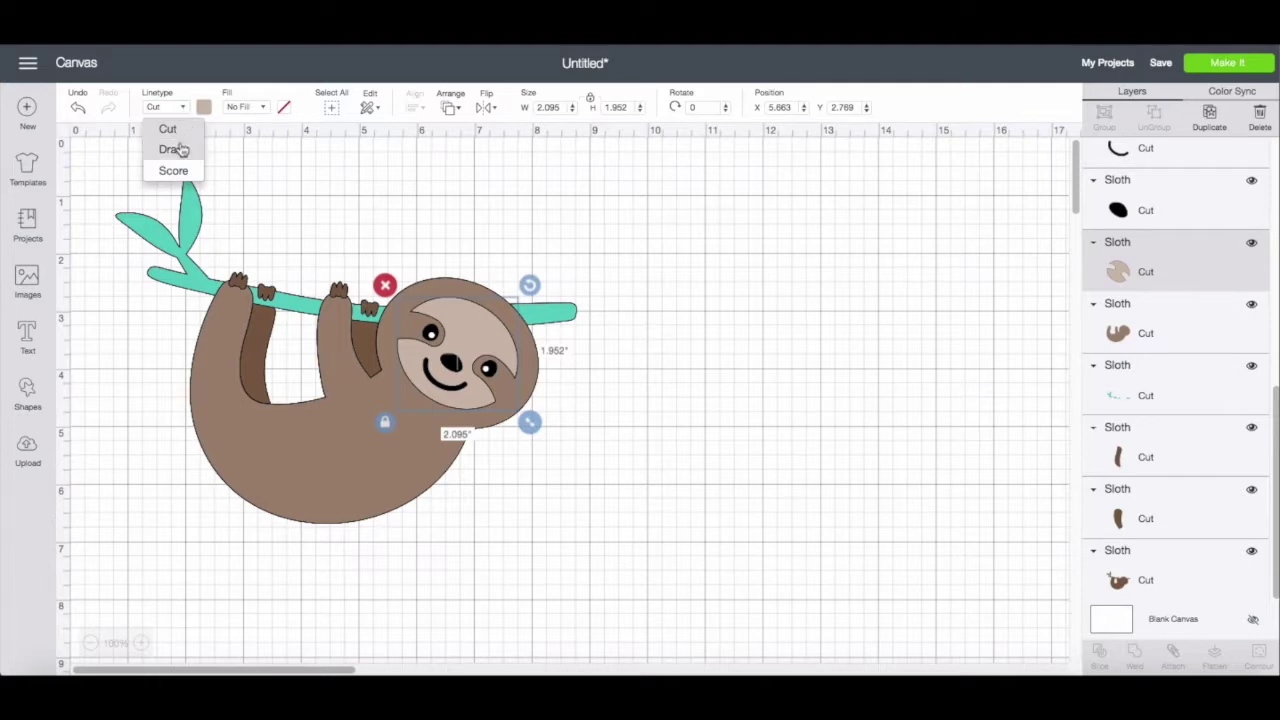
left_click(174, 150)
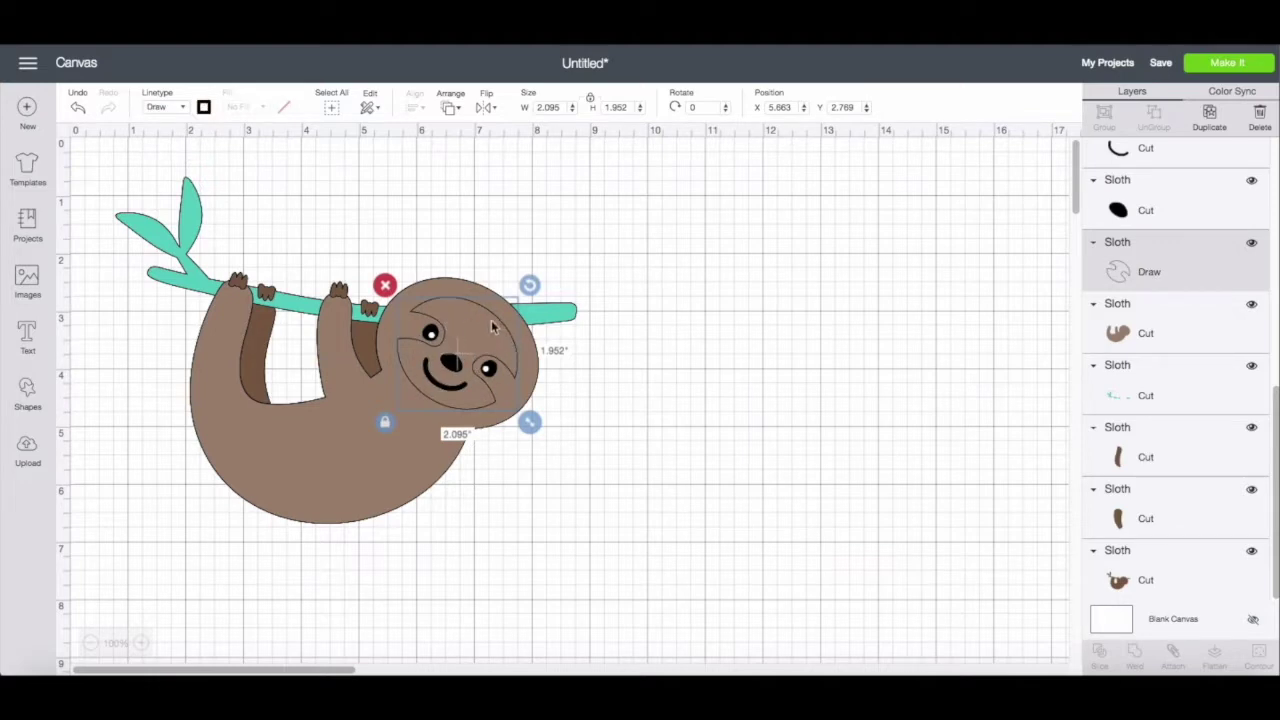
left_click(180, 107)
left_click(178, 171)
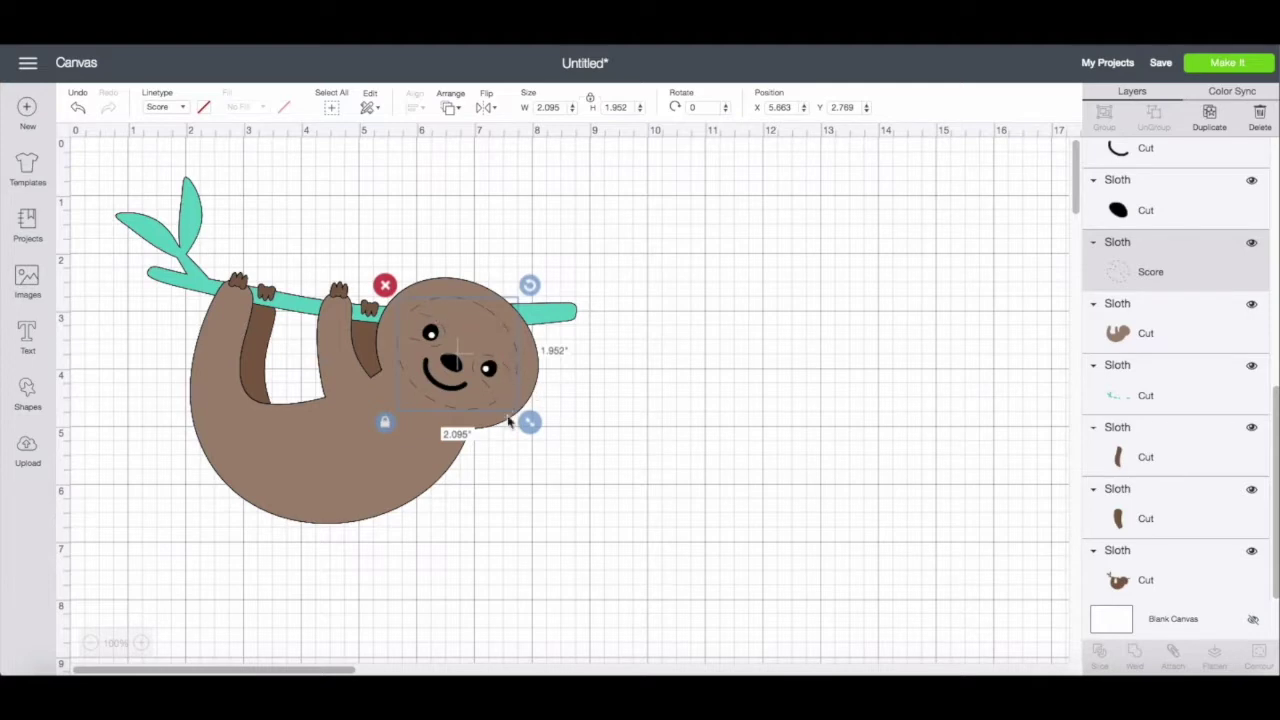
left_click(188, 112)
left_click(170, 128)
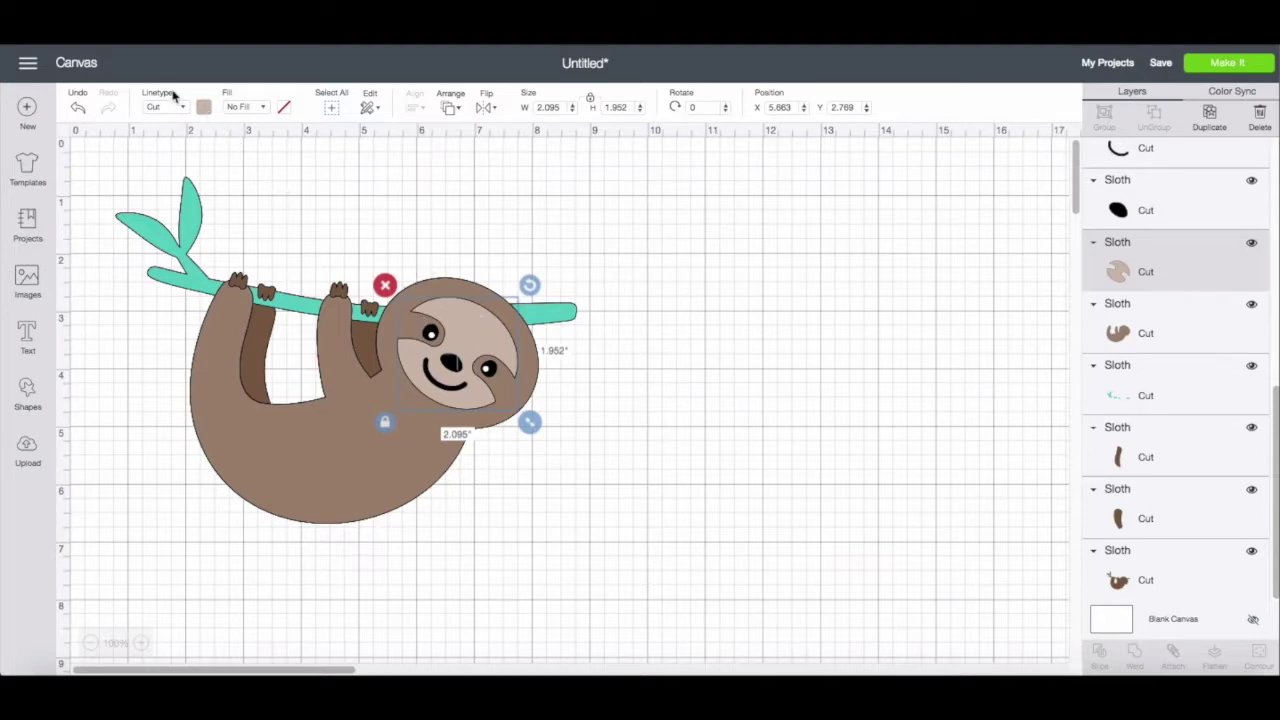
left_click(208, 110)
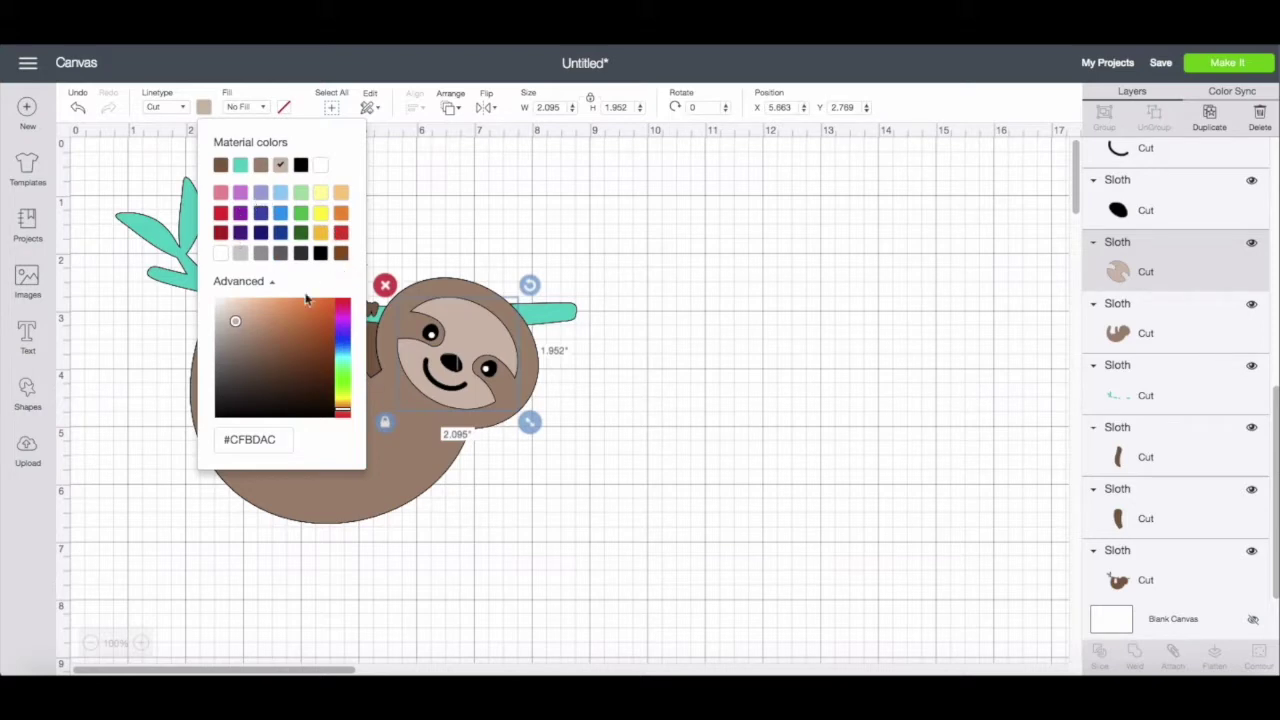
left_click(264, 285)
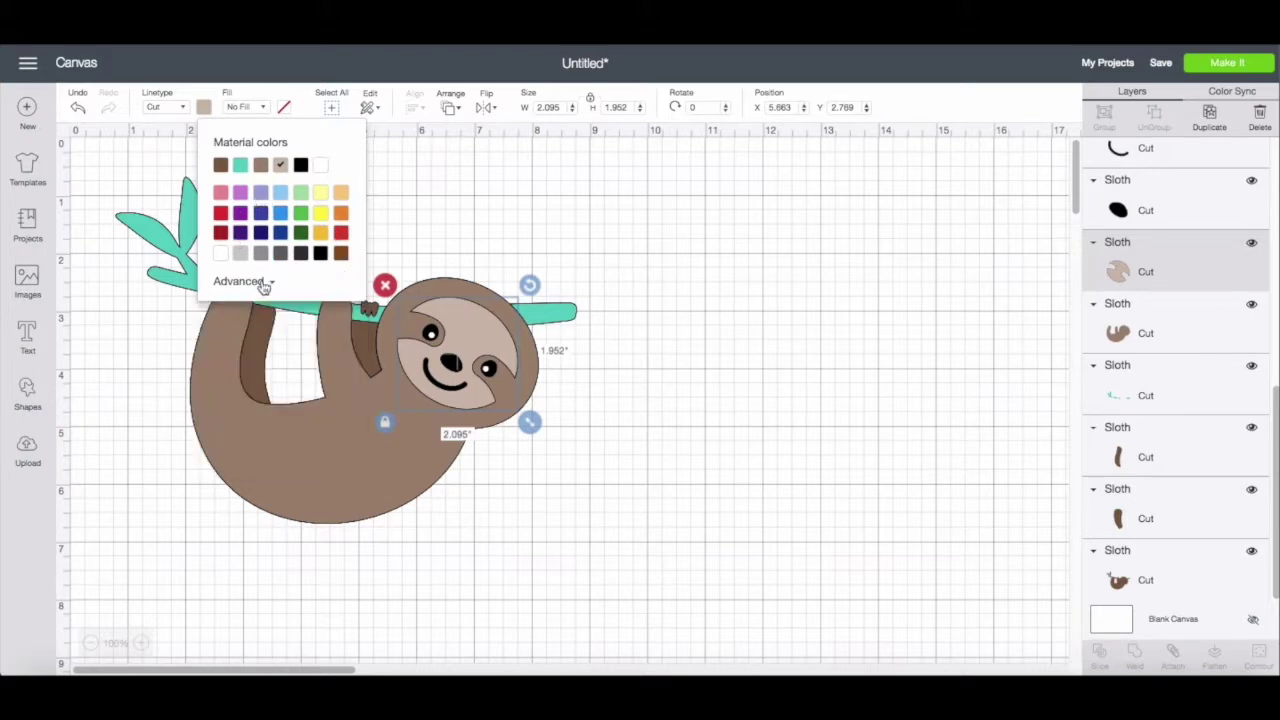
left_click(270, 286)
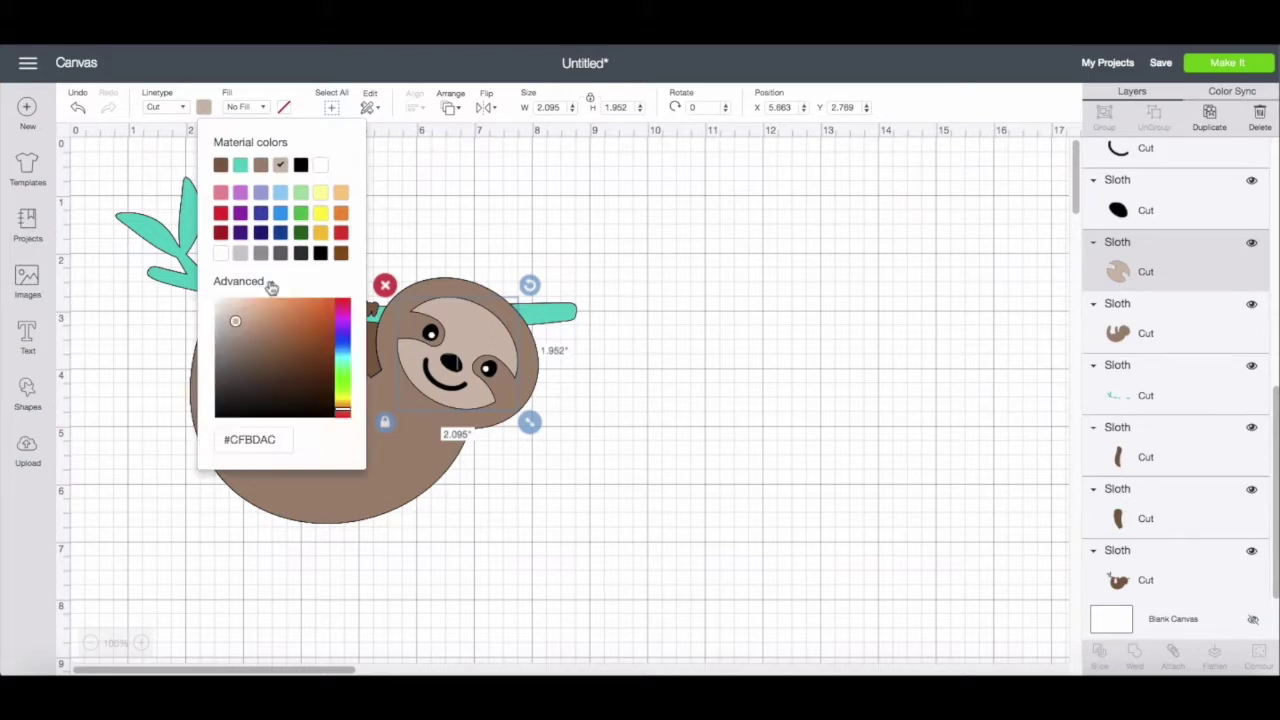
left_click(270, 287)
left_click(268, 285)
double_click(238, 440)
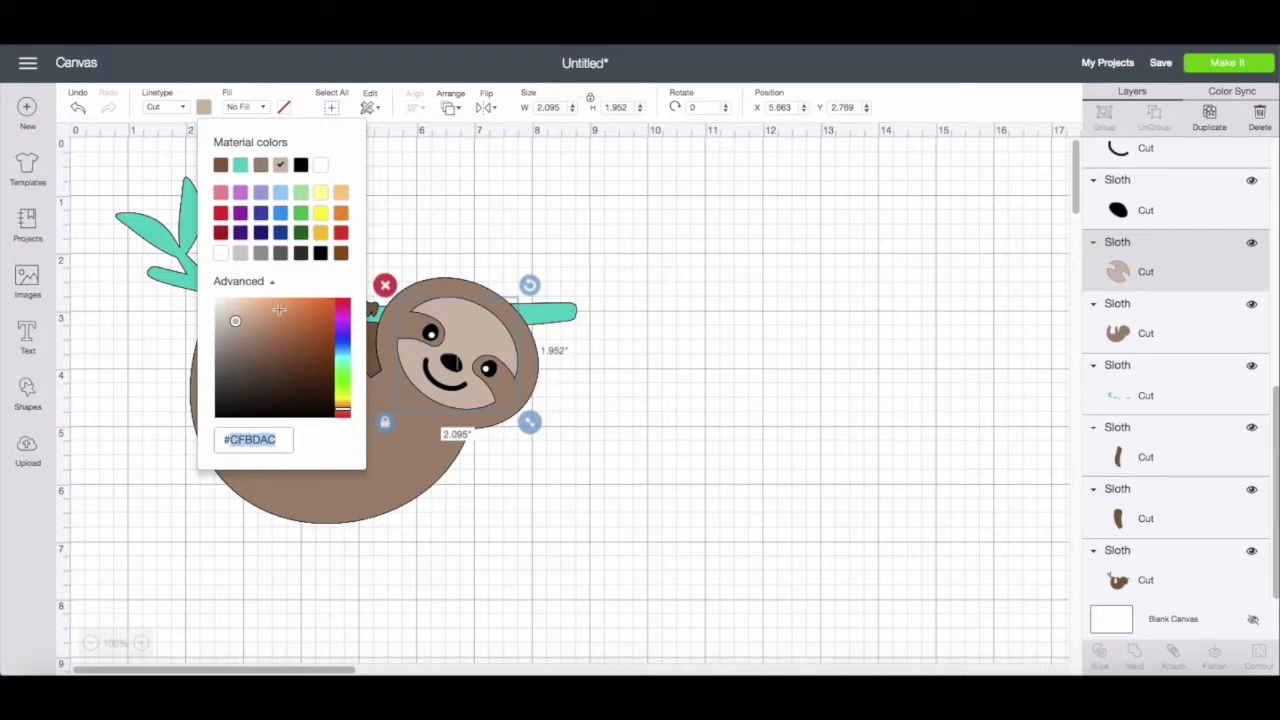
left_click(209, 114)
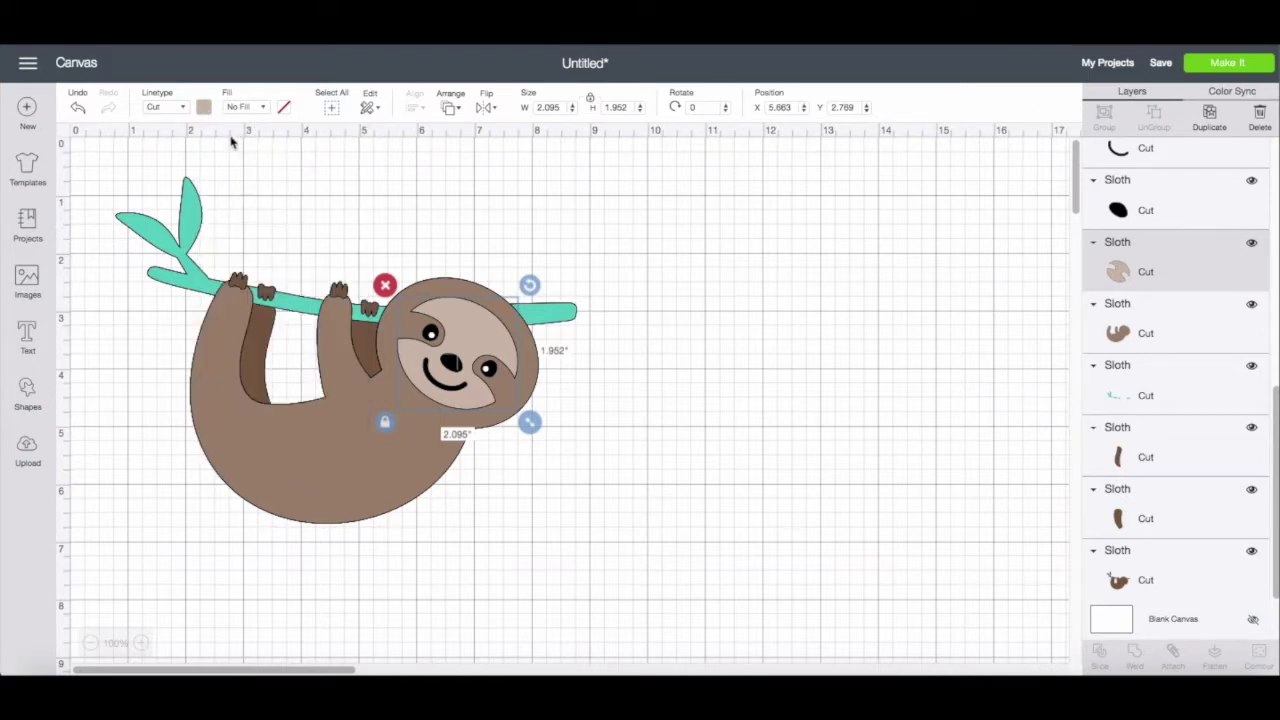
Step: Set the face layer's linetype to Draw, trying Glitter Gel then Calligraphy pens
left_click(184, 112)
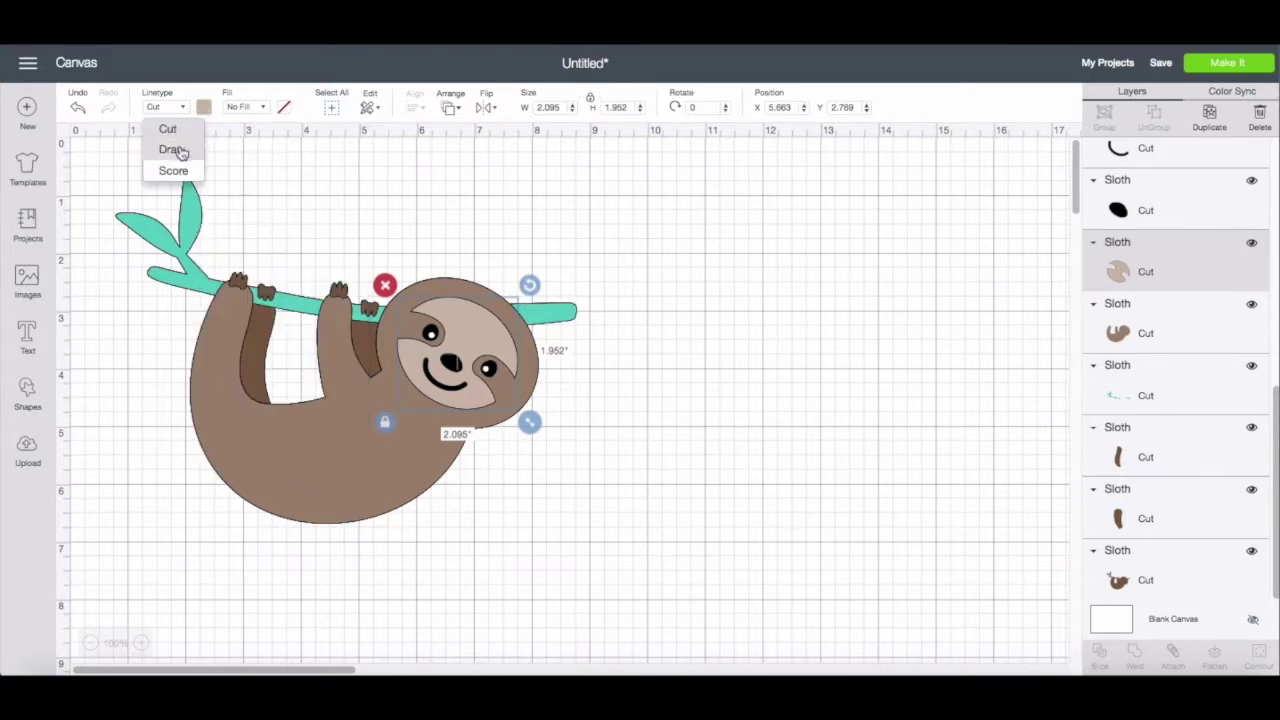
left_click(178, 150)
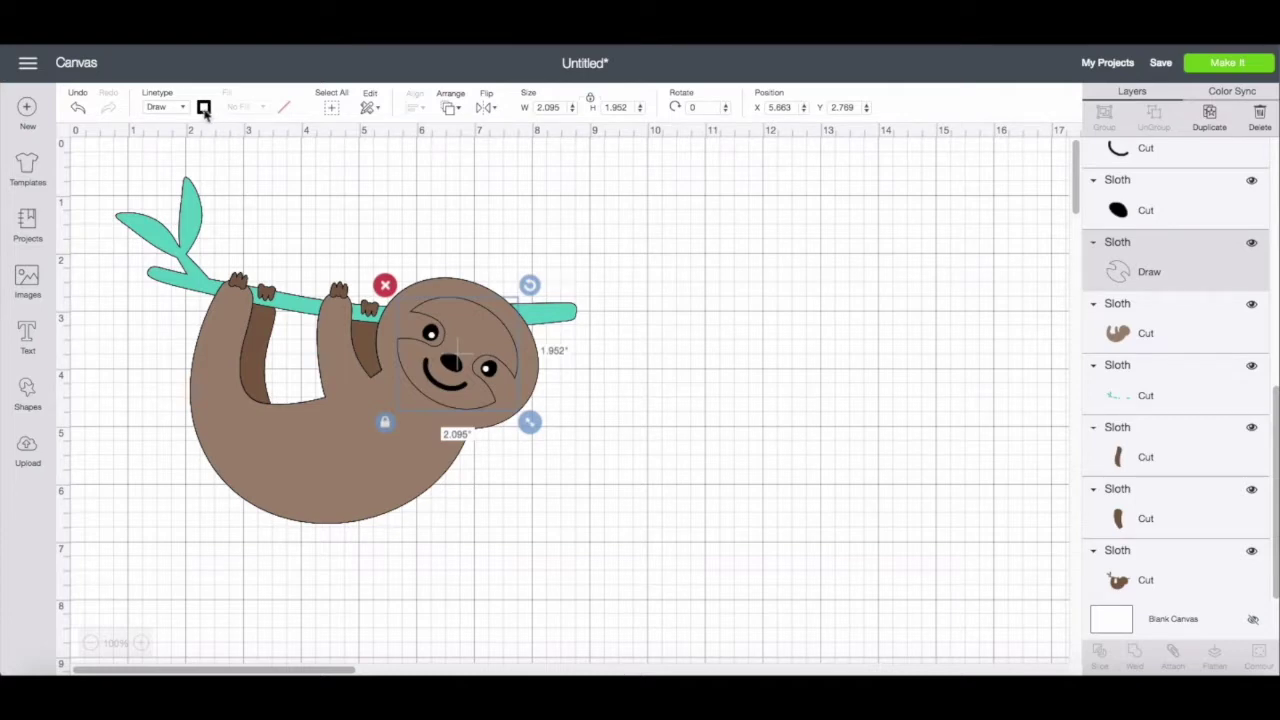
left_click(204, 109)
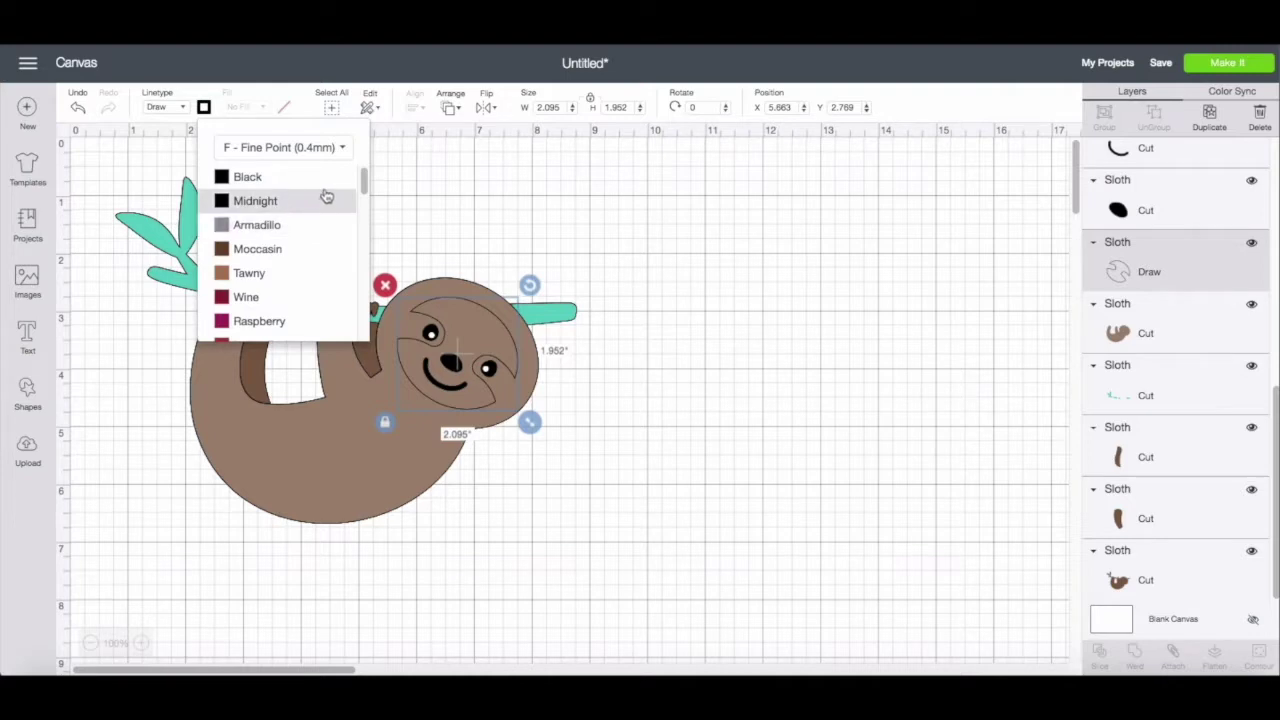
left_click(342, 147)
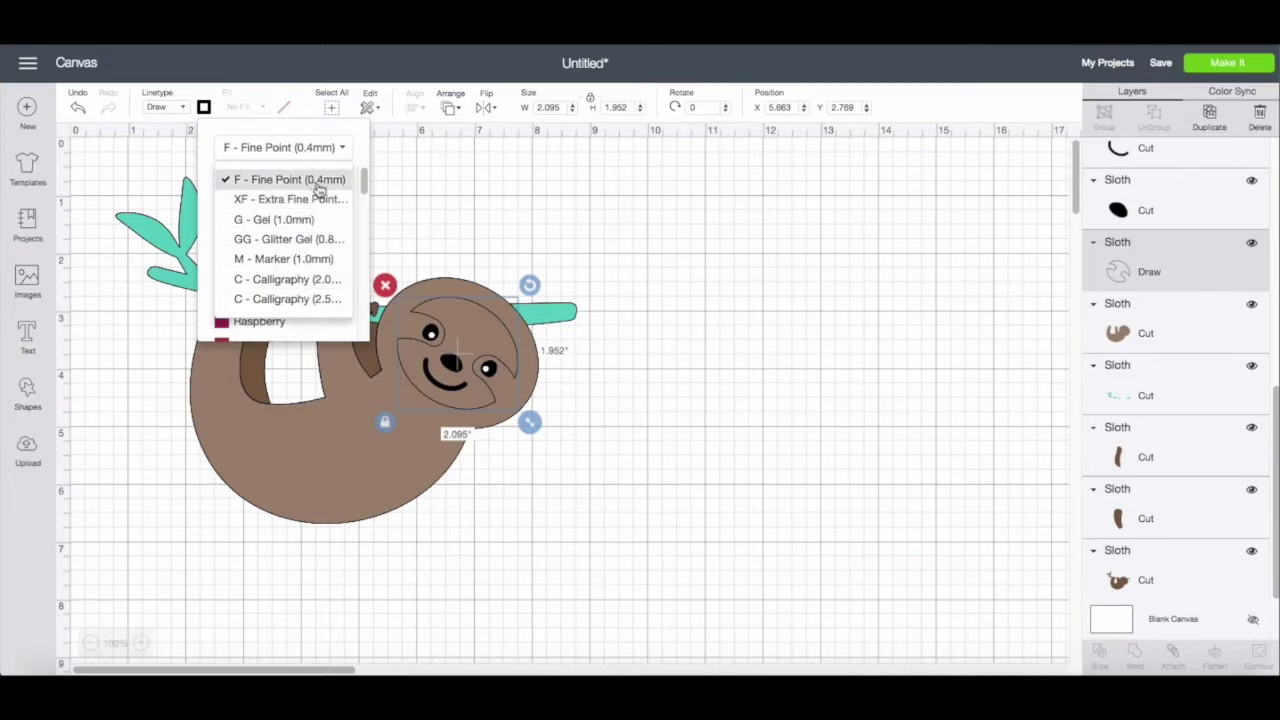
left_click(298, 240)
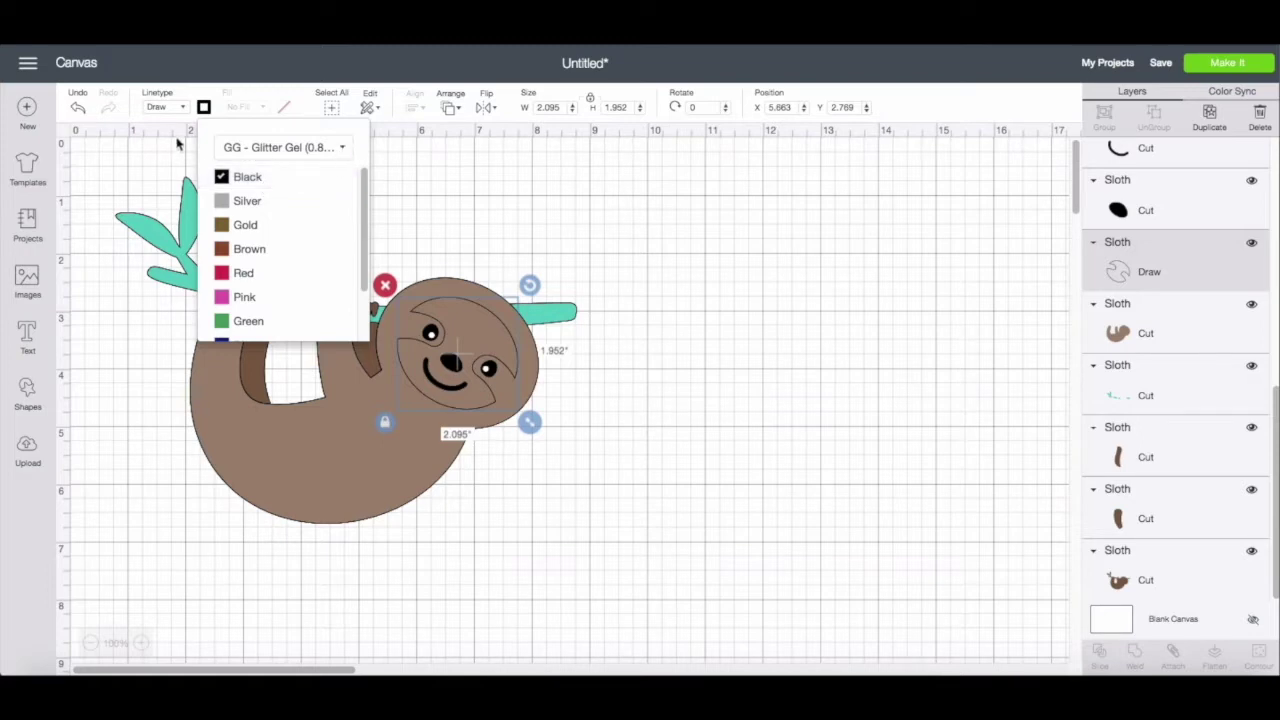
left_click(310, 150)
left_click(300, 280)
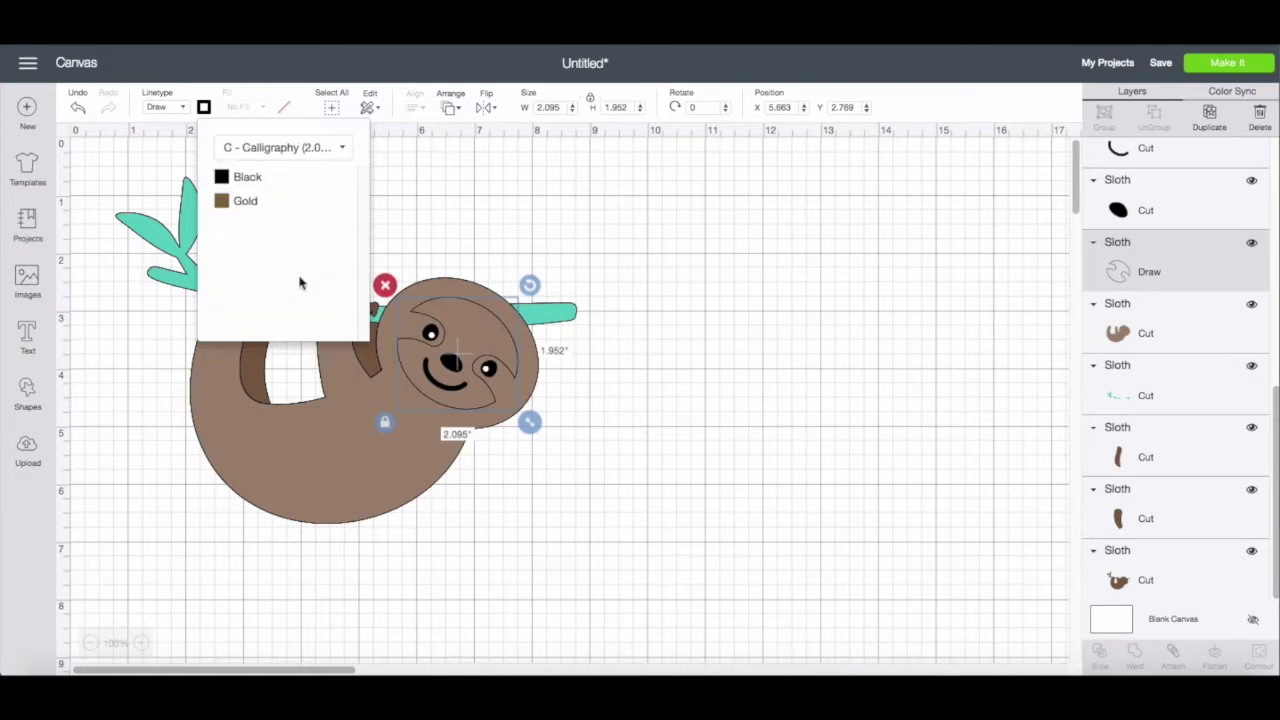
Step: Switch the face outline to a dashed Score line, then back to Cut
left_click(343, 152)
left_click(181, 110)
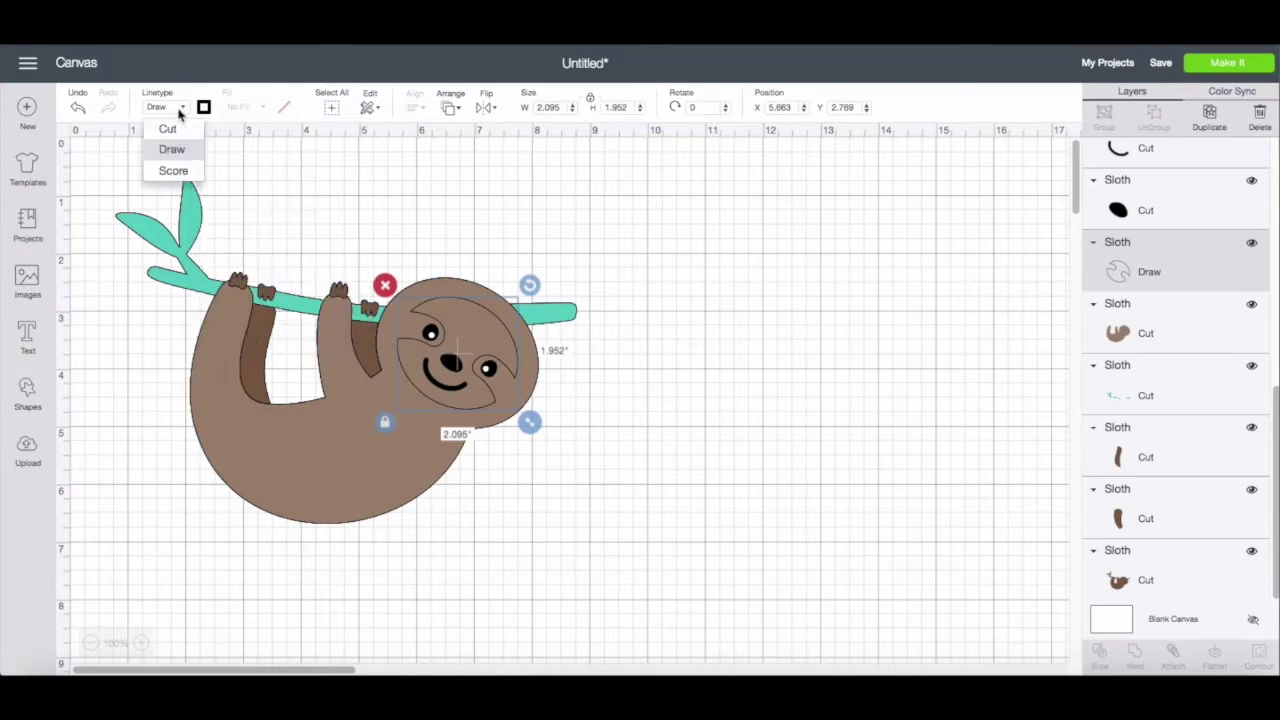
left_click(186, 171)
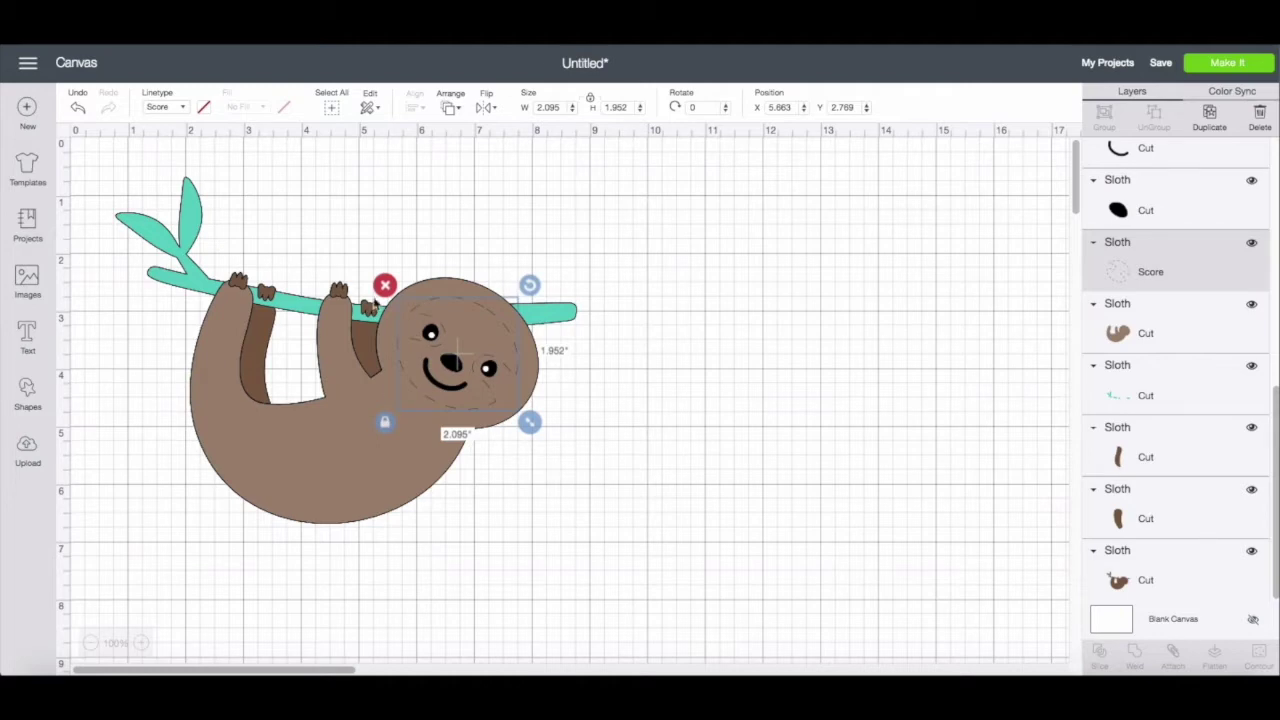
left_click(185, 110)
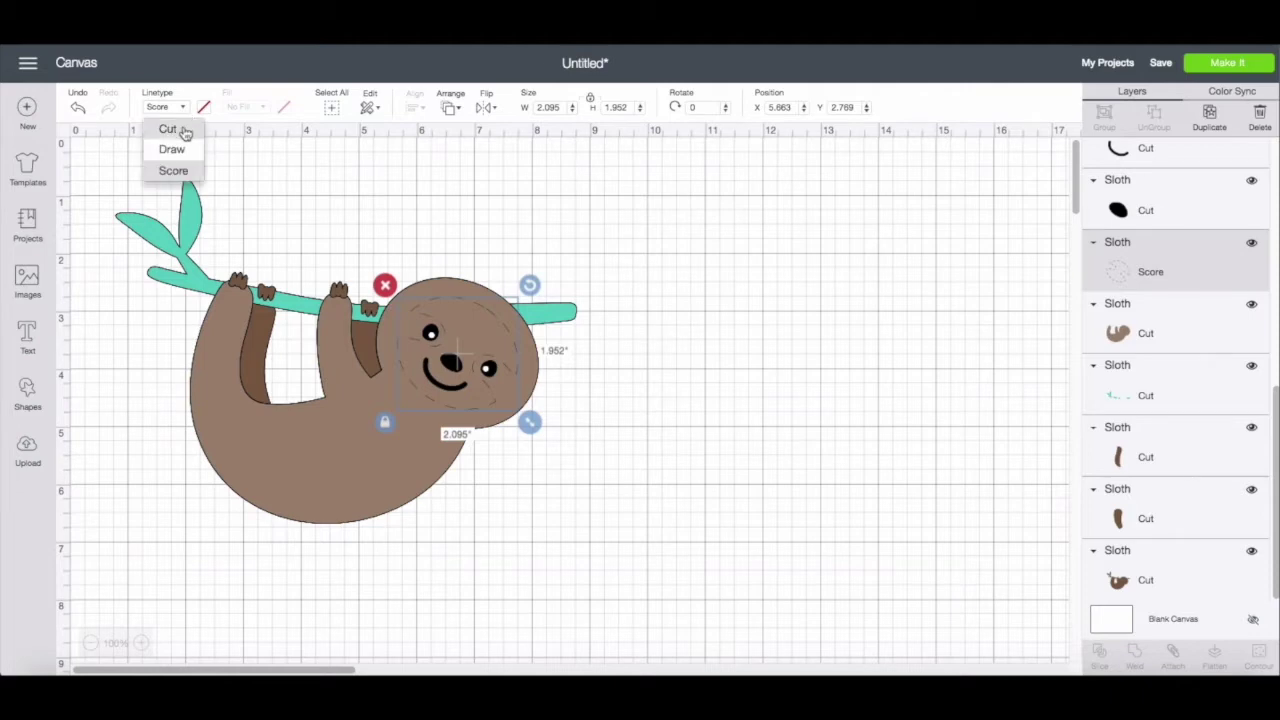
left_click(170, 126)
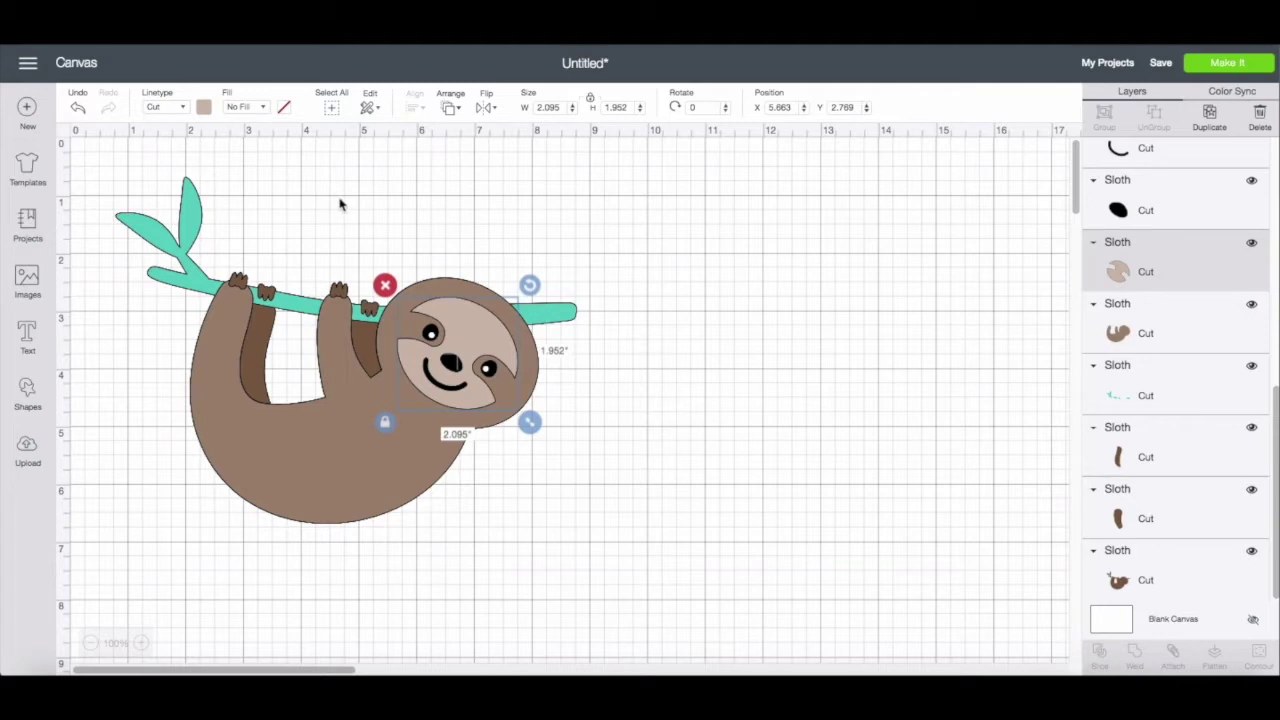
left_click(264, 108)
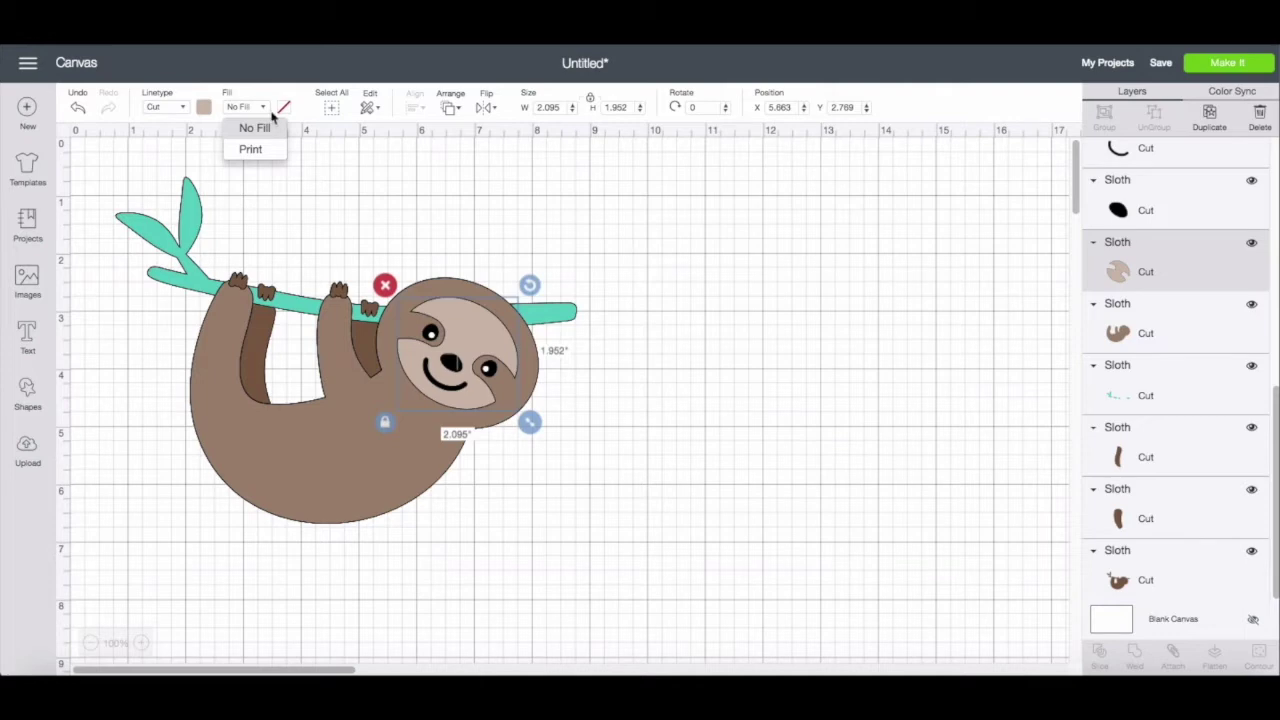
Step: Set the face layer's fill to Print so it becomes Cut | Print
left_click(262, 150)
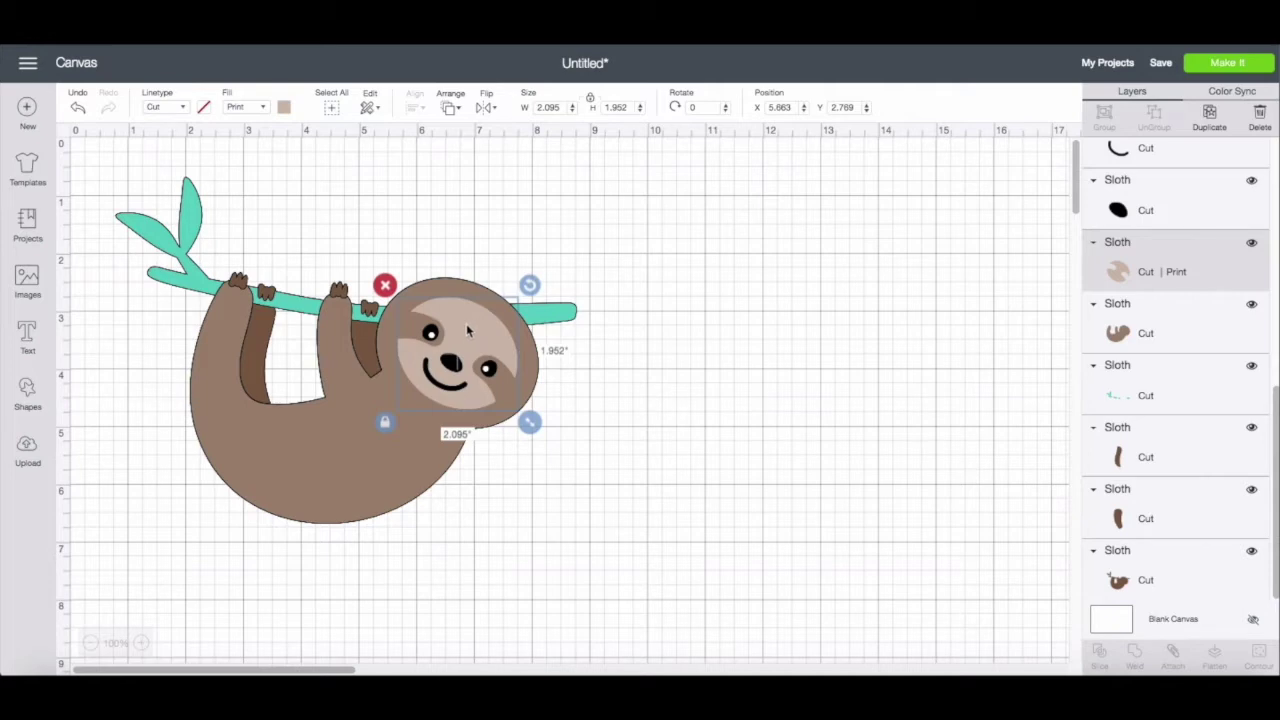
Step: Preview the red and black buffalo plaid pattern on the face, then set No Fill
left_click(284, 107)
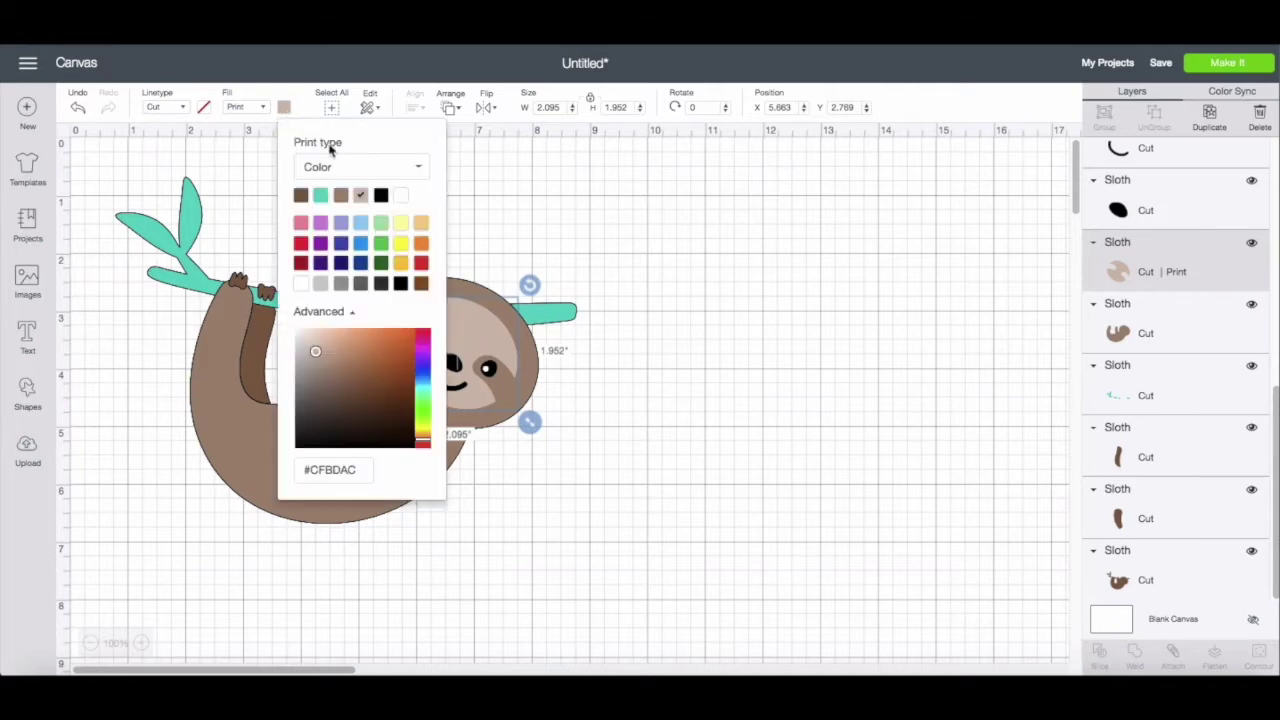
left_click(419, 170)
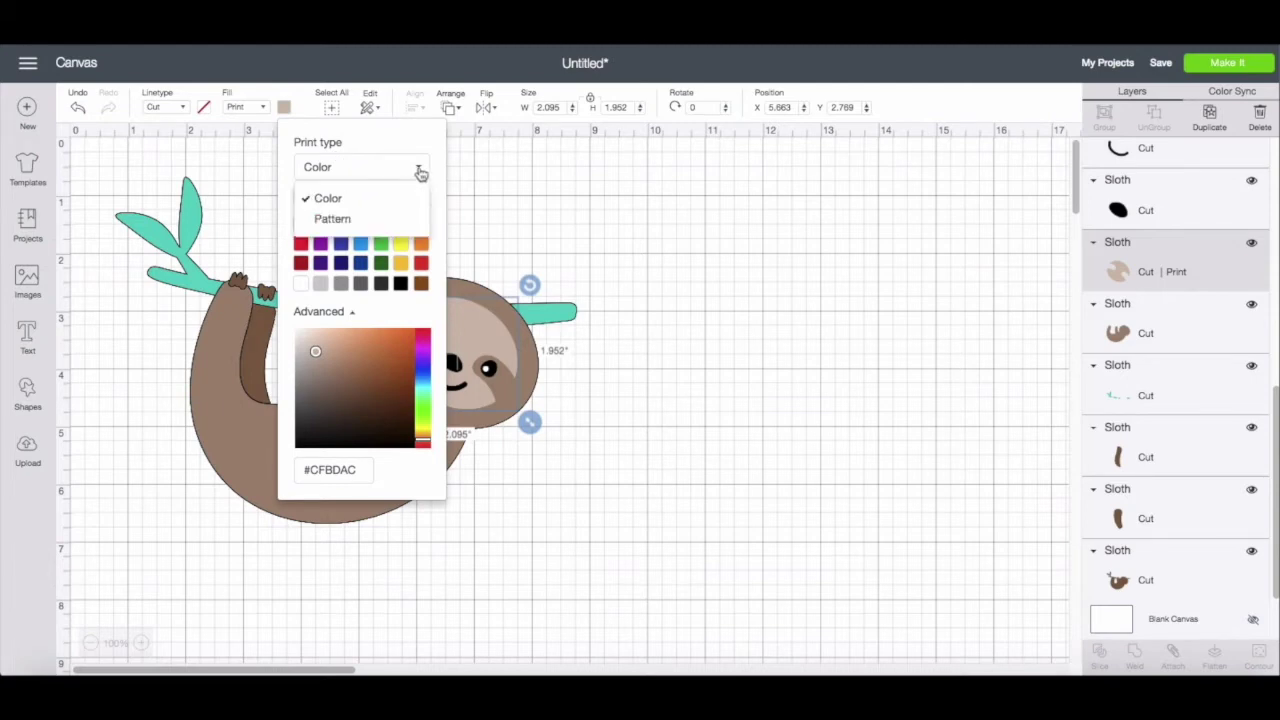
left_click(338, 220)
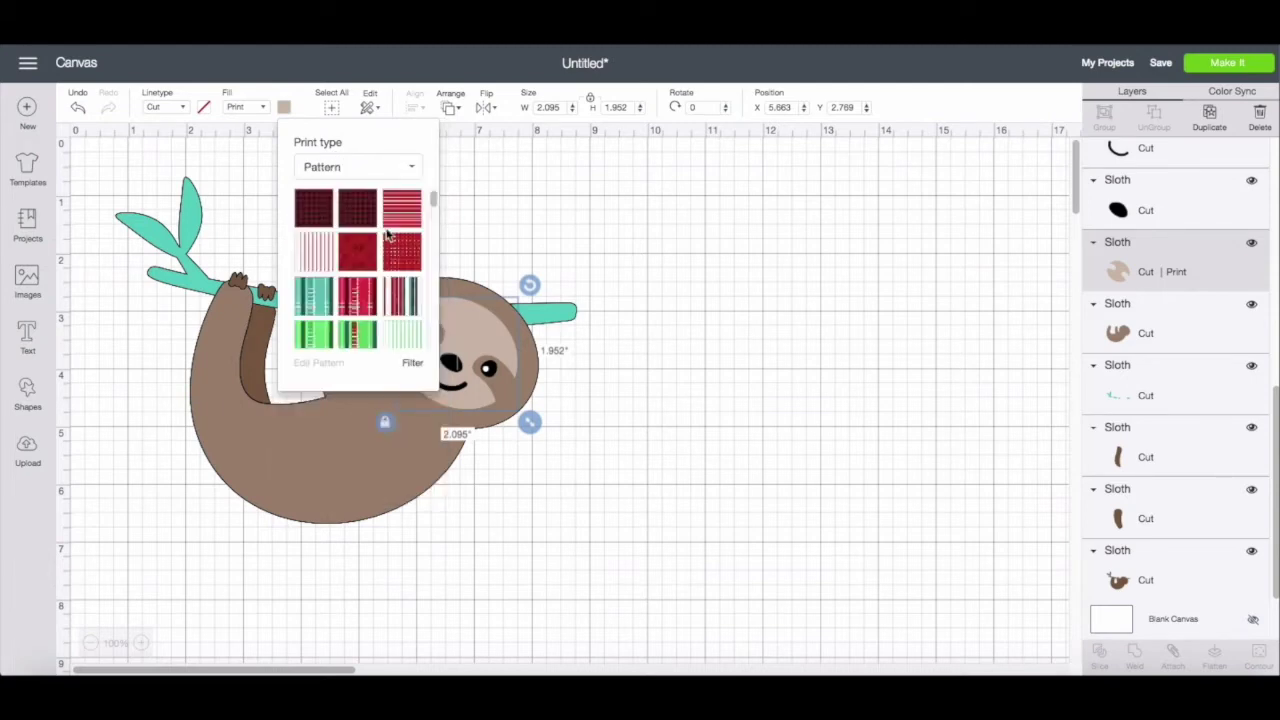
left_click(311, 217)
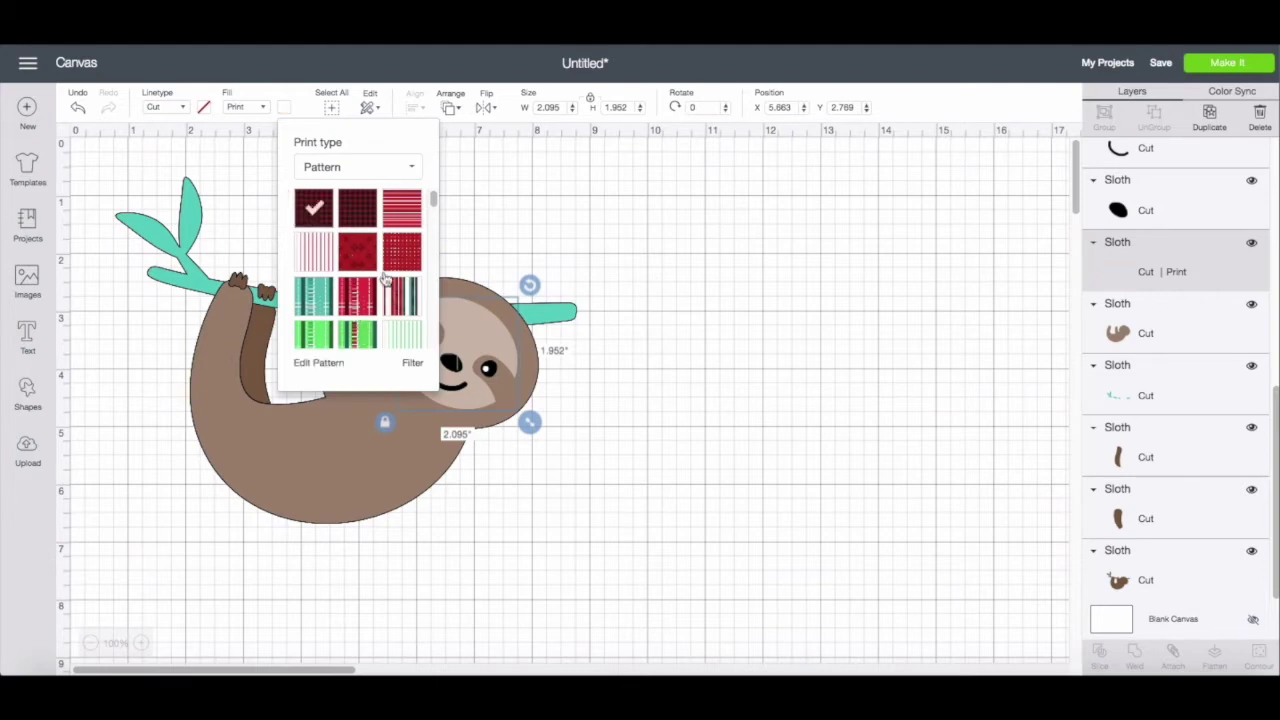
left_click(295, 107)
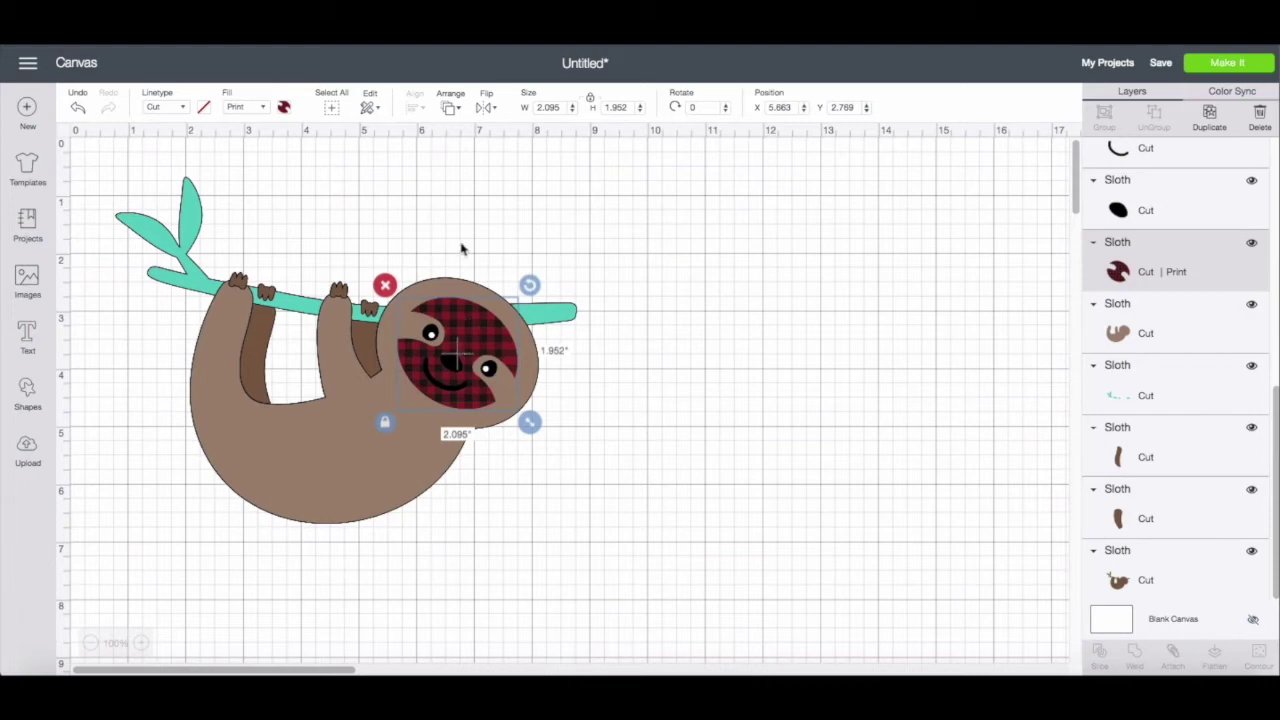
left_click(264, 108)
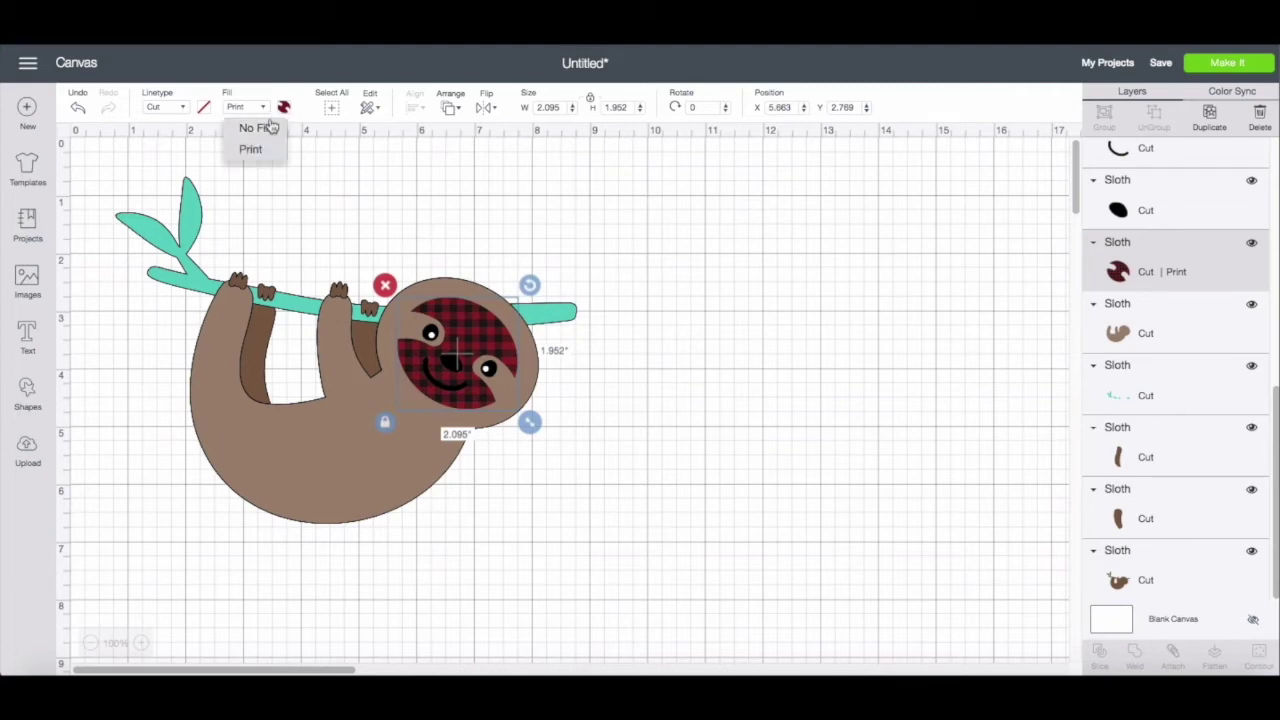
left_click(254, 128)
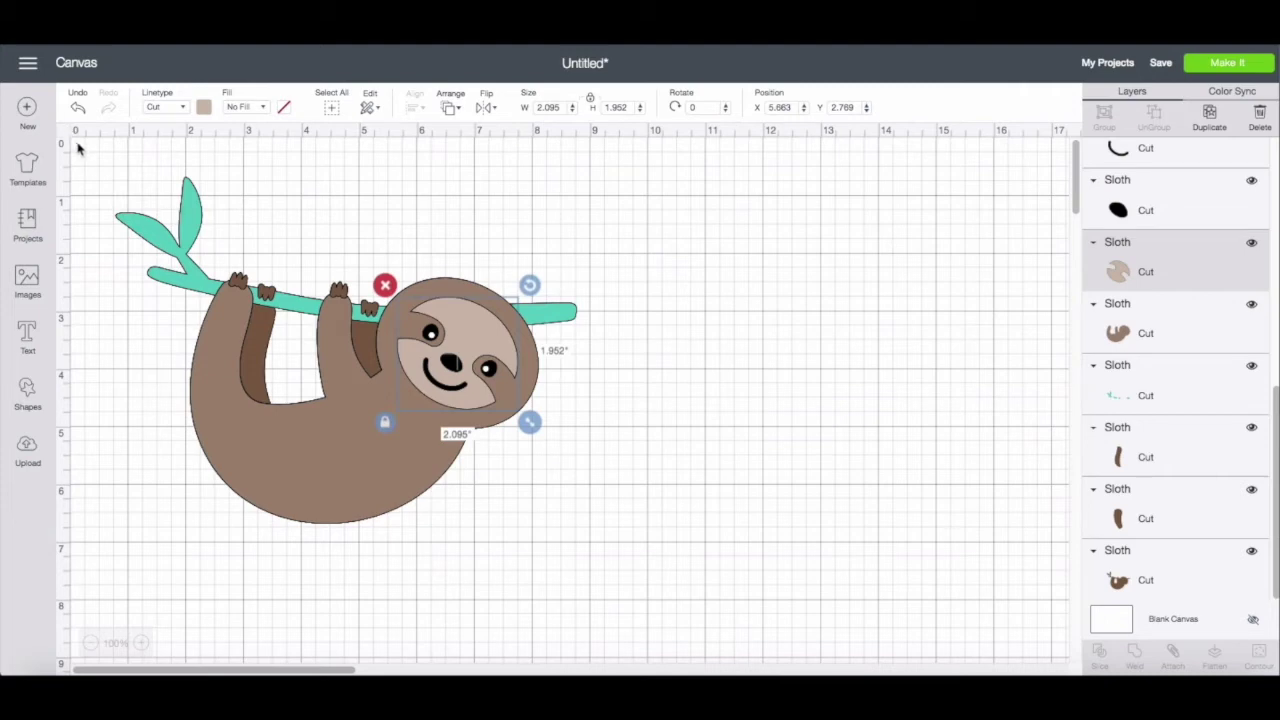
Step: Delete the whole sloth and add a star shape near the canvas top-left
left_click_drag(77, 143, 396, 396)
left_click_drag(583, 557, 600, 580)
key("Delete")
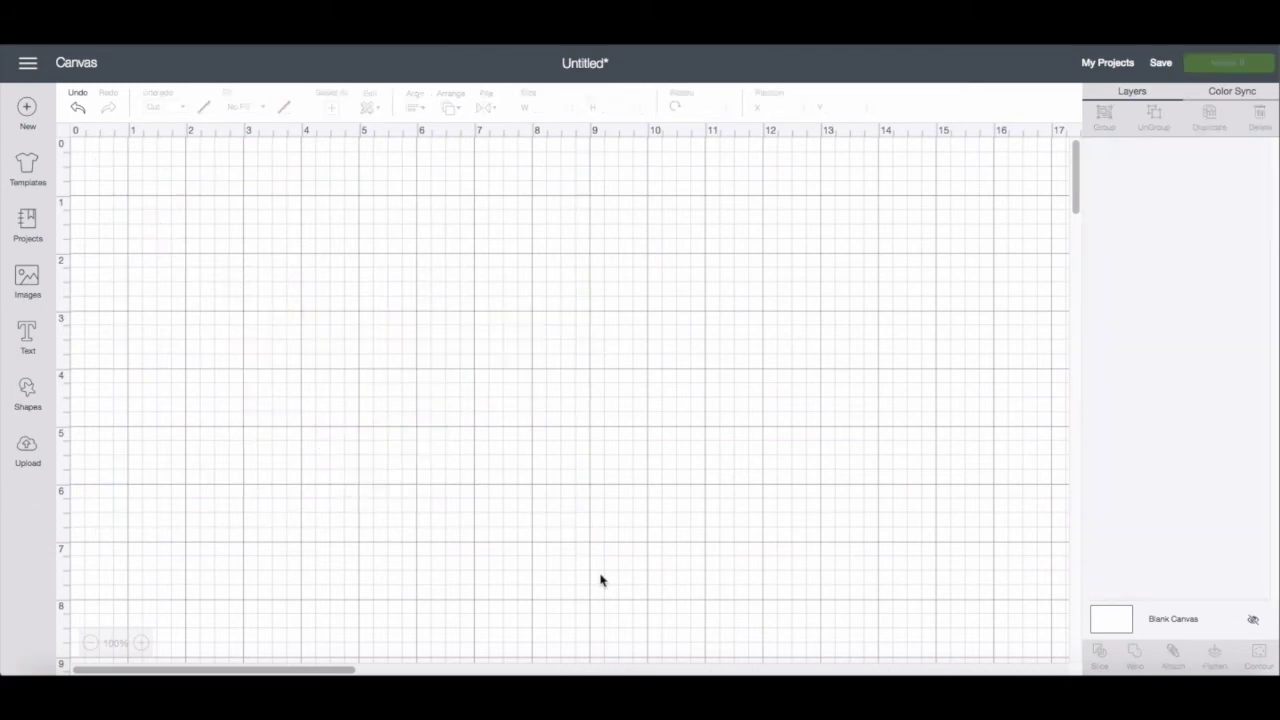
left_click(28, 392)
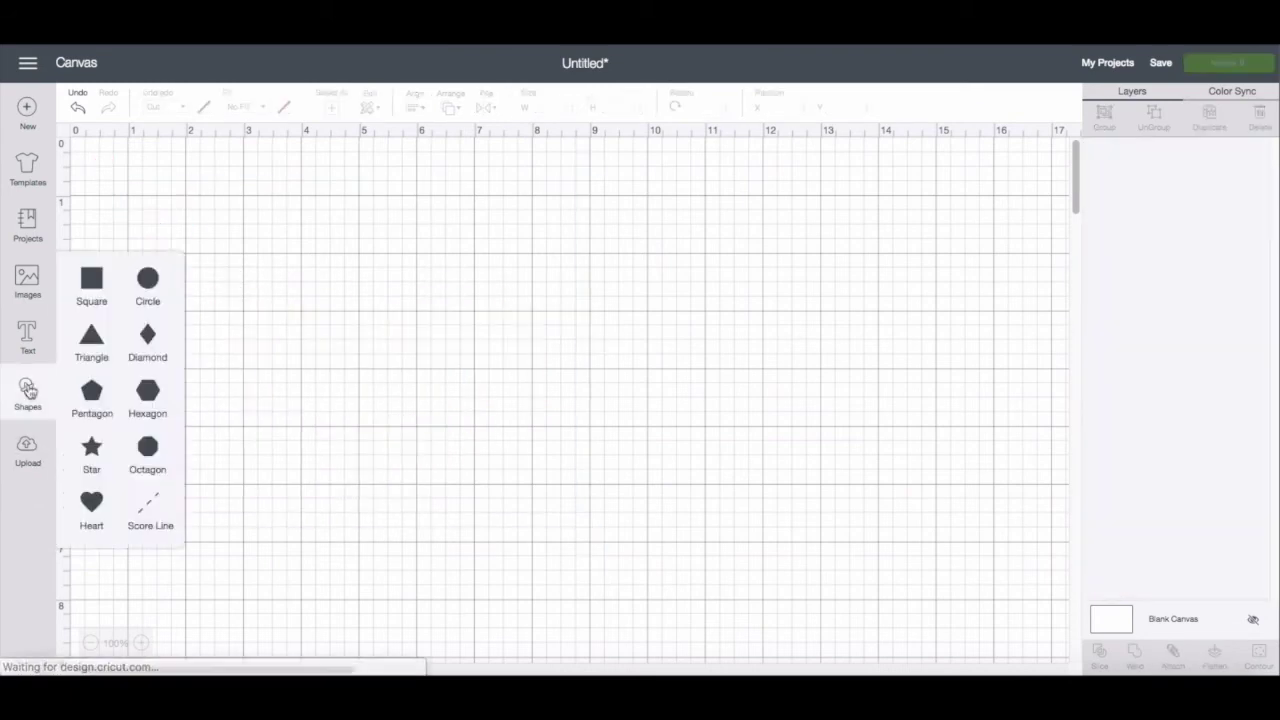
left_click(92, 450)
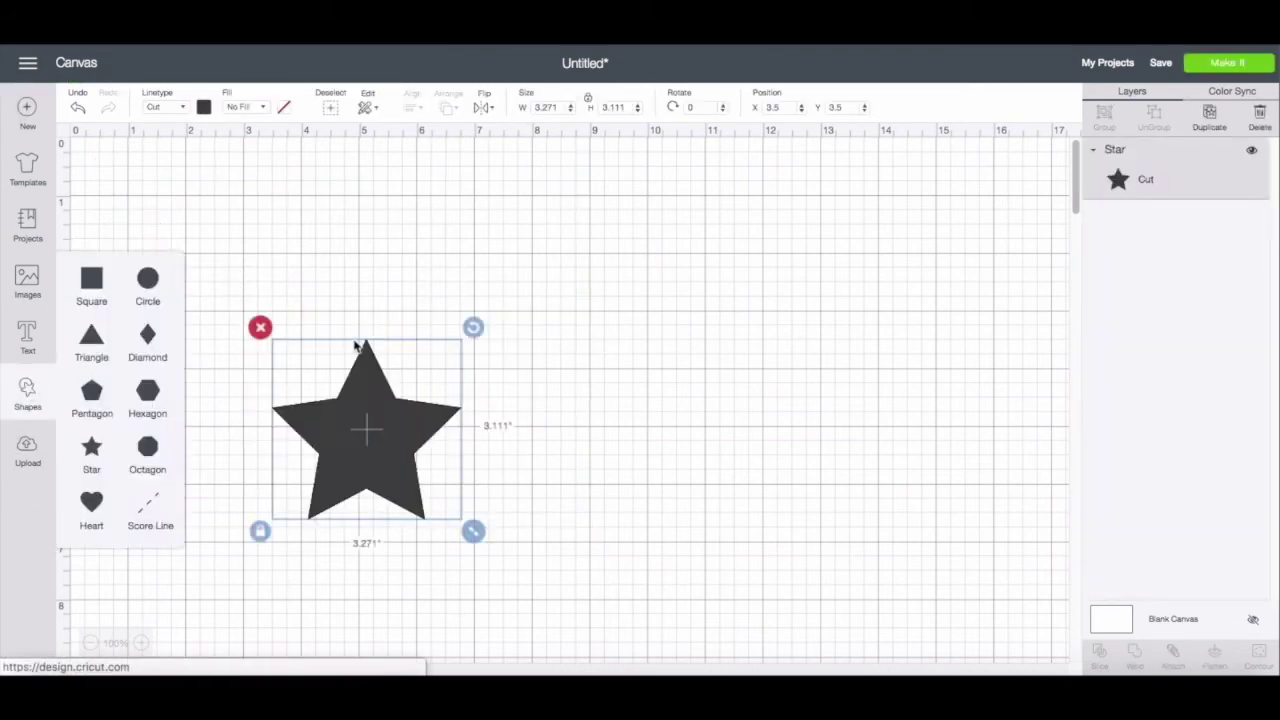
left_click_drag(407, 432, 347, 303)
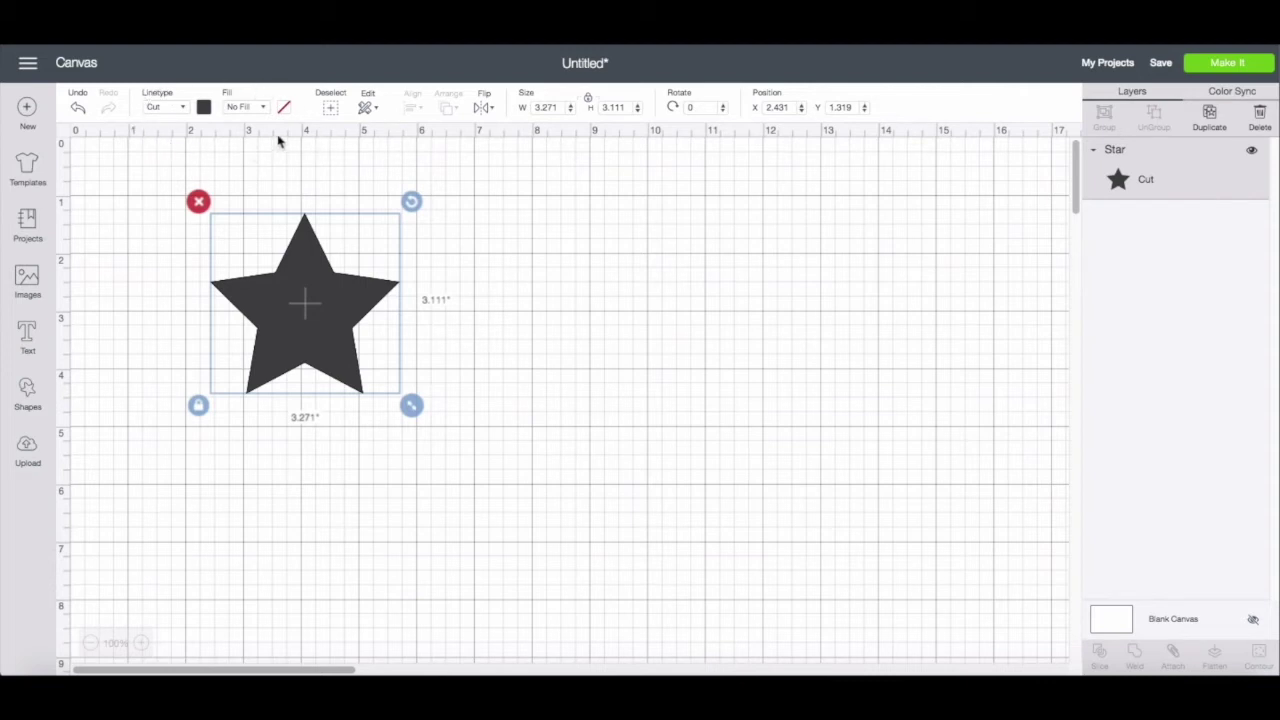
Step: Check the star's Cut linetype and line colour, then set its fill to Print
left_click(184, 109)
left_click(187, 114)
left_click(188, 113)
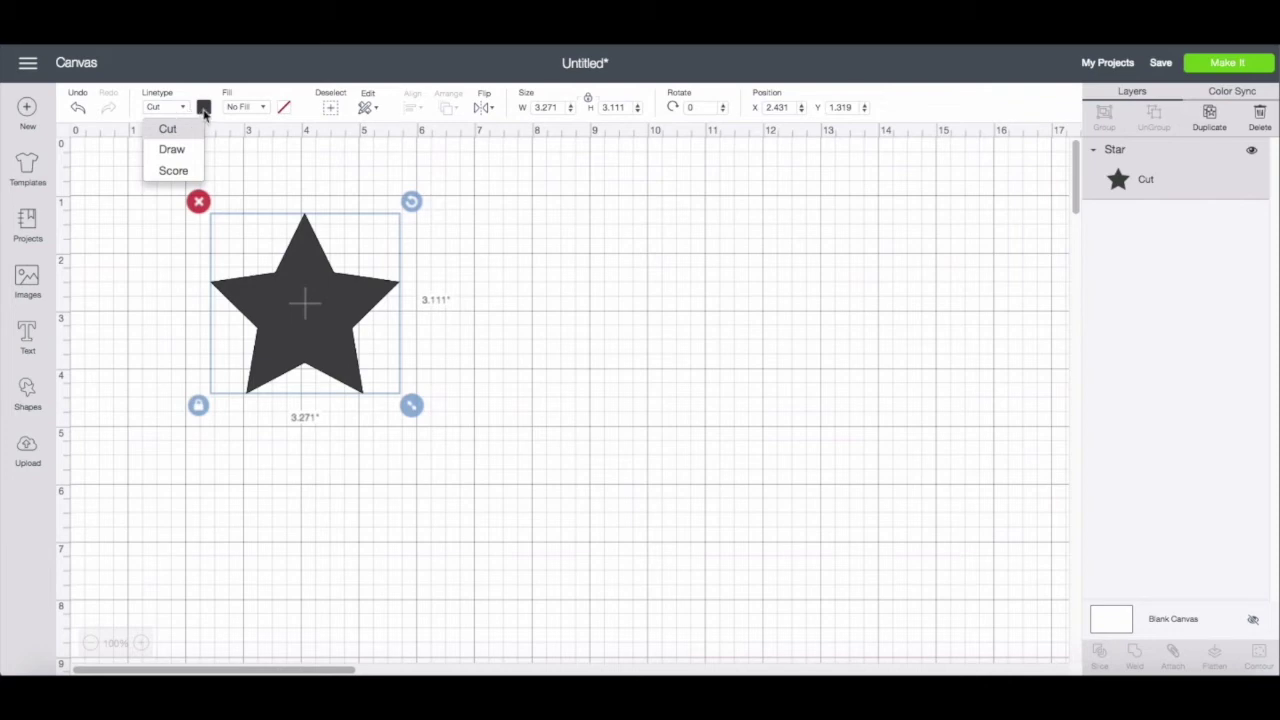
left_click(207, 108)
left_click(207, 108)
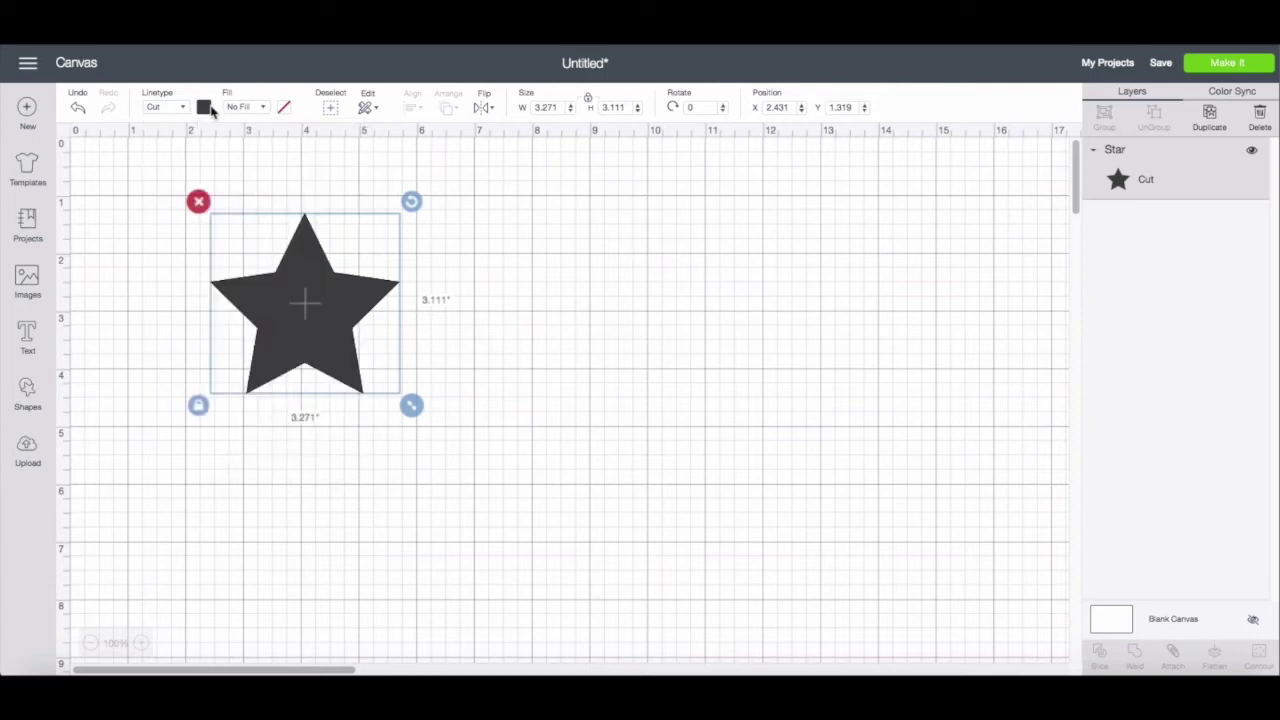
left_click(265, 112)
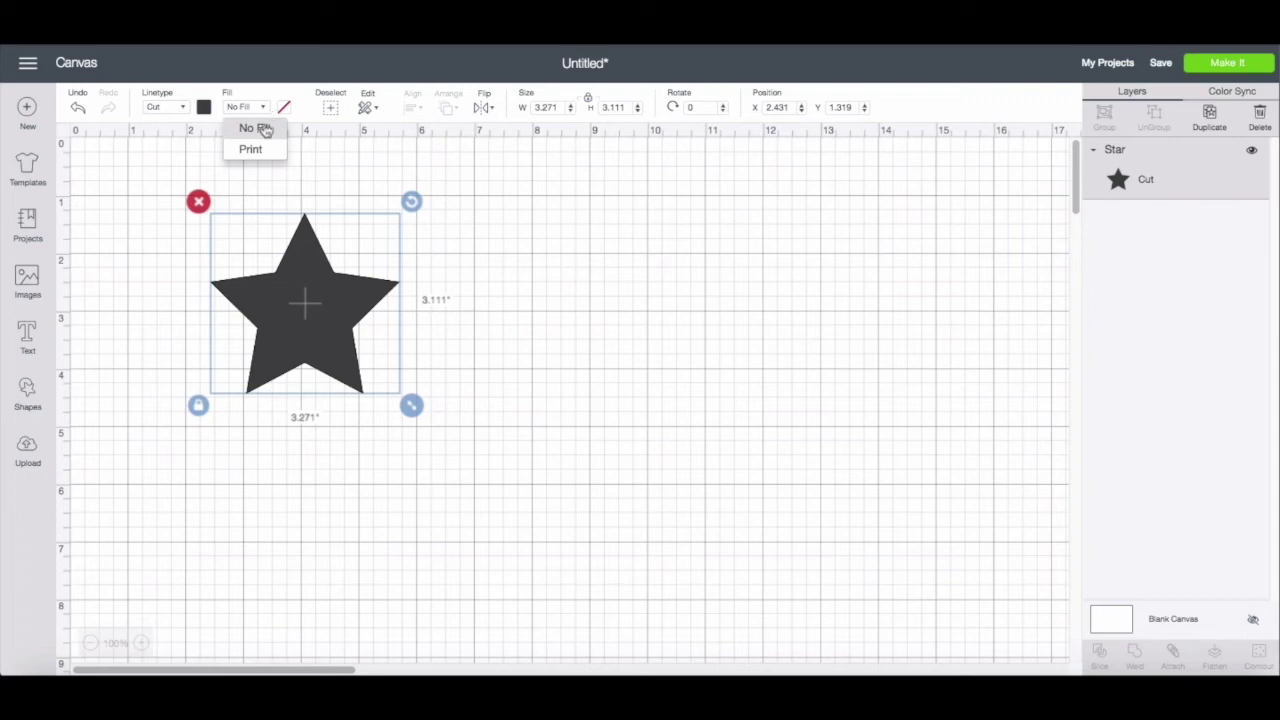
left_click(264, 150)
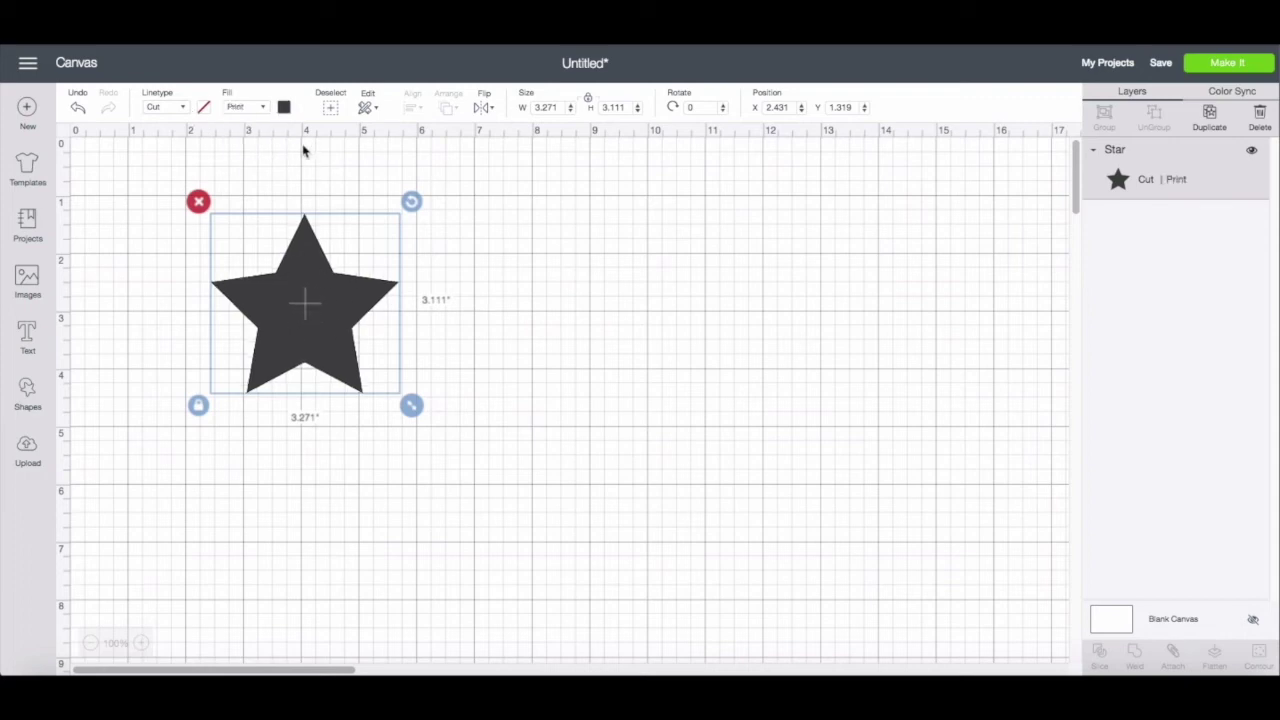
Step: Print the star in solid blue #2296F3, then switch it to the red and black plaid pattern
left_click(285, 107)
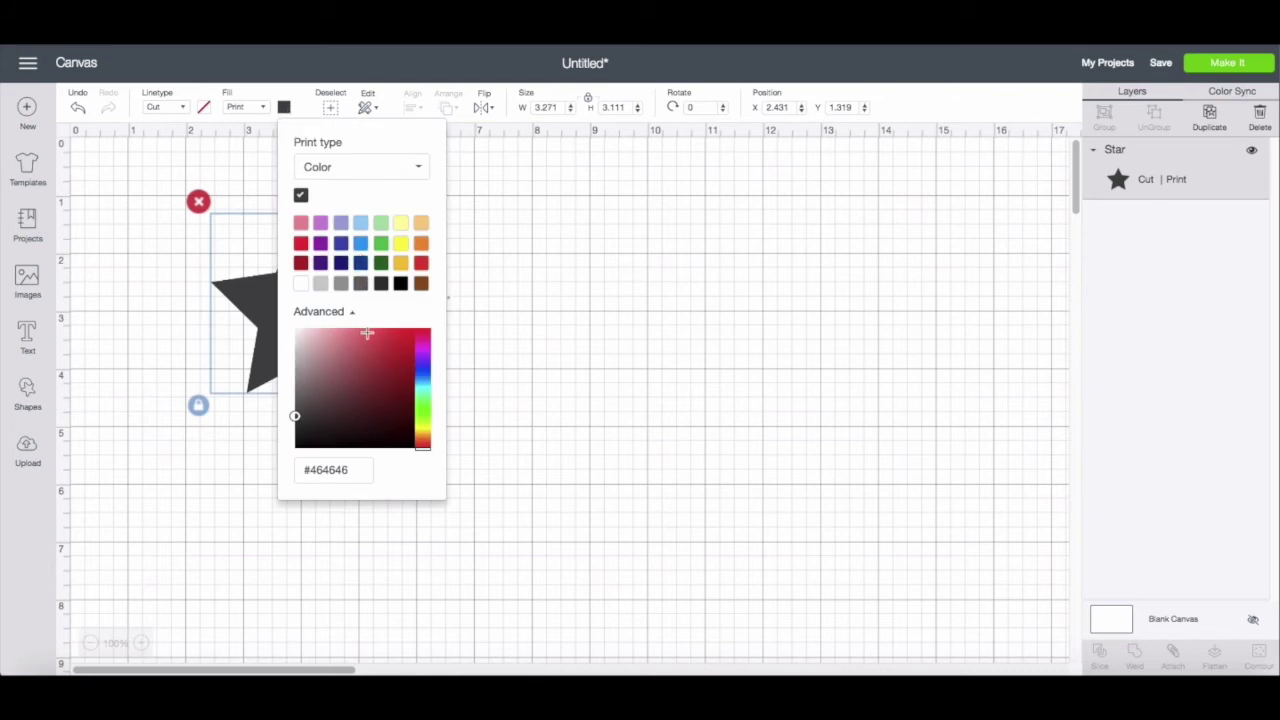
left_click(361, 246)
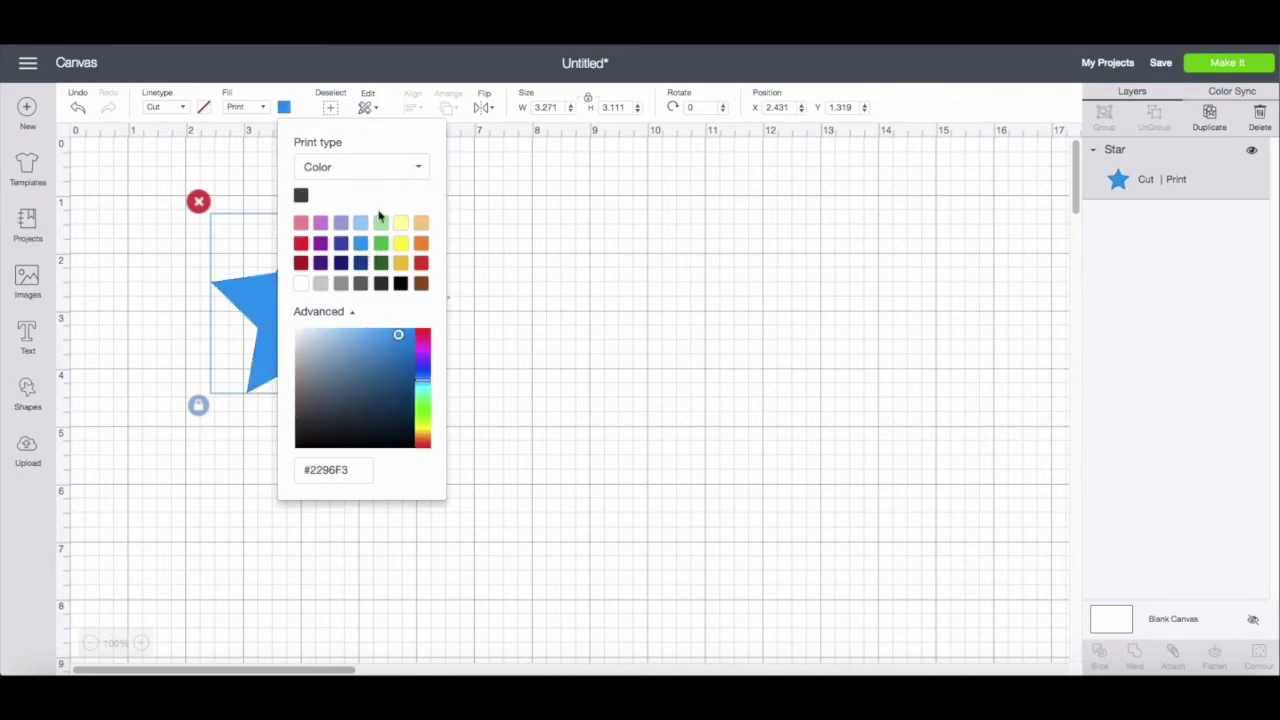
left_click(420, 170)
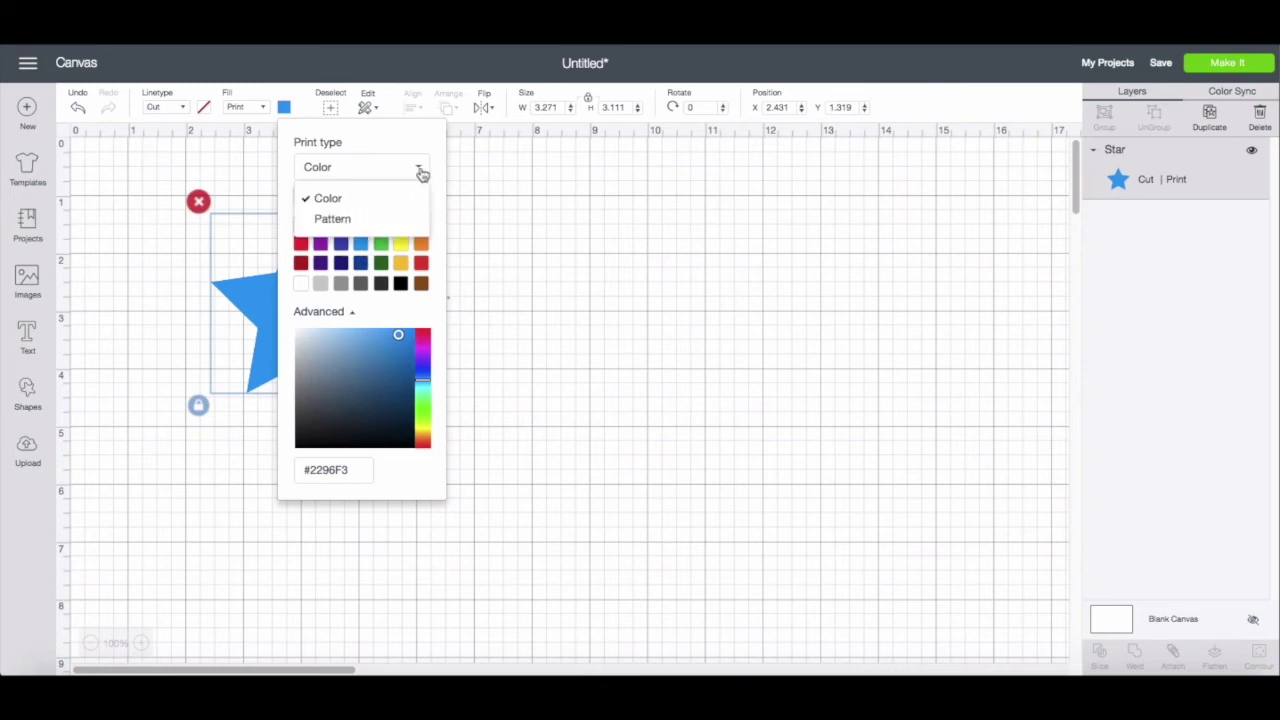
left_click(350, 218)
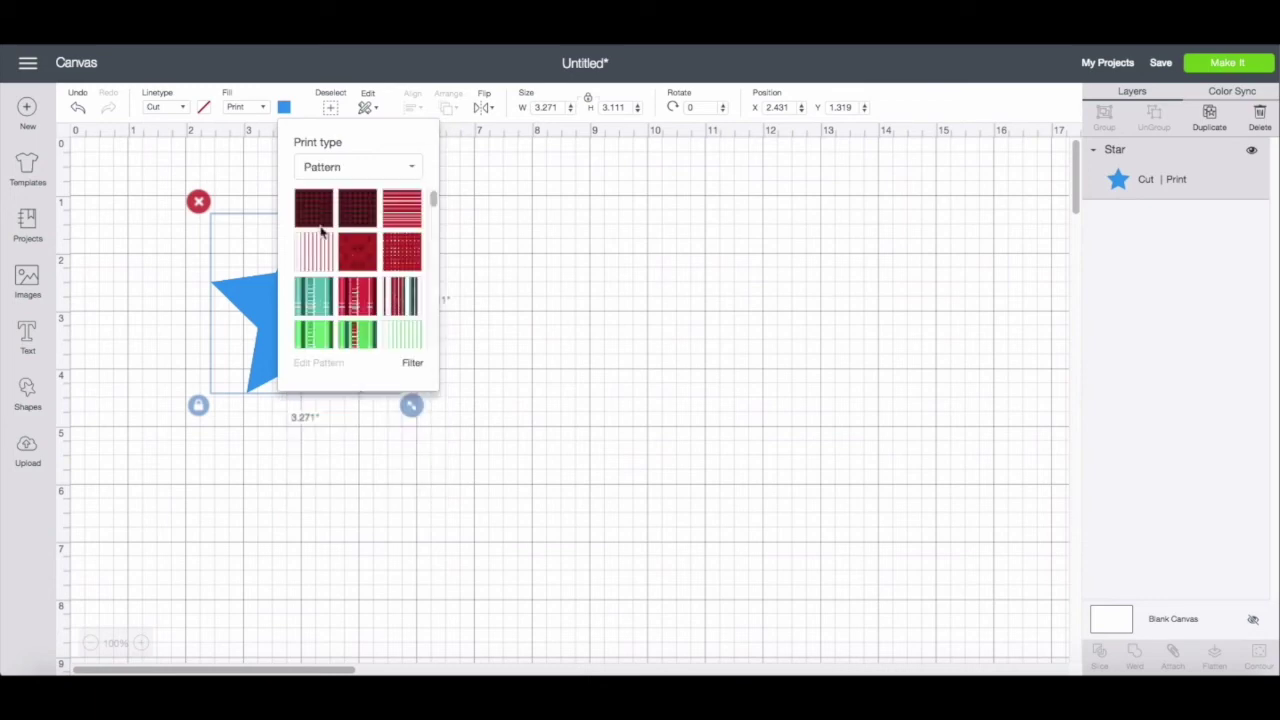
left_click(316, 214)
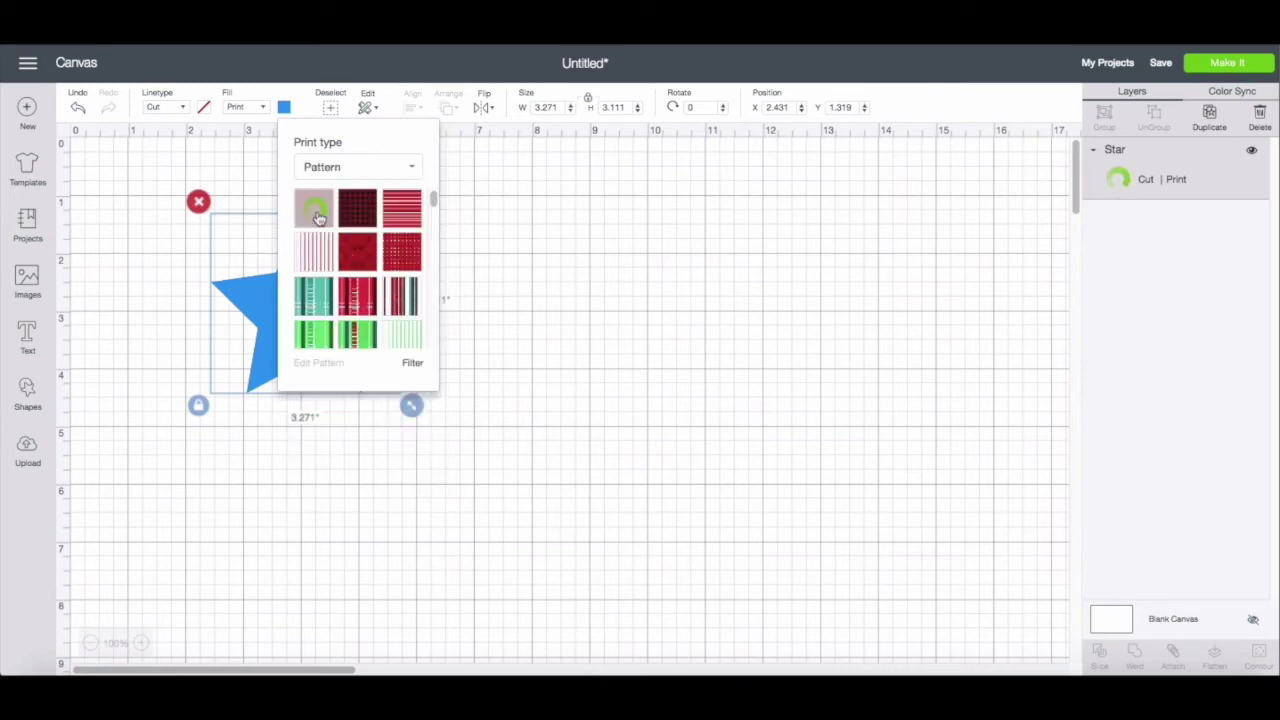
left_click(260, 168)
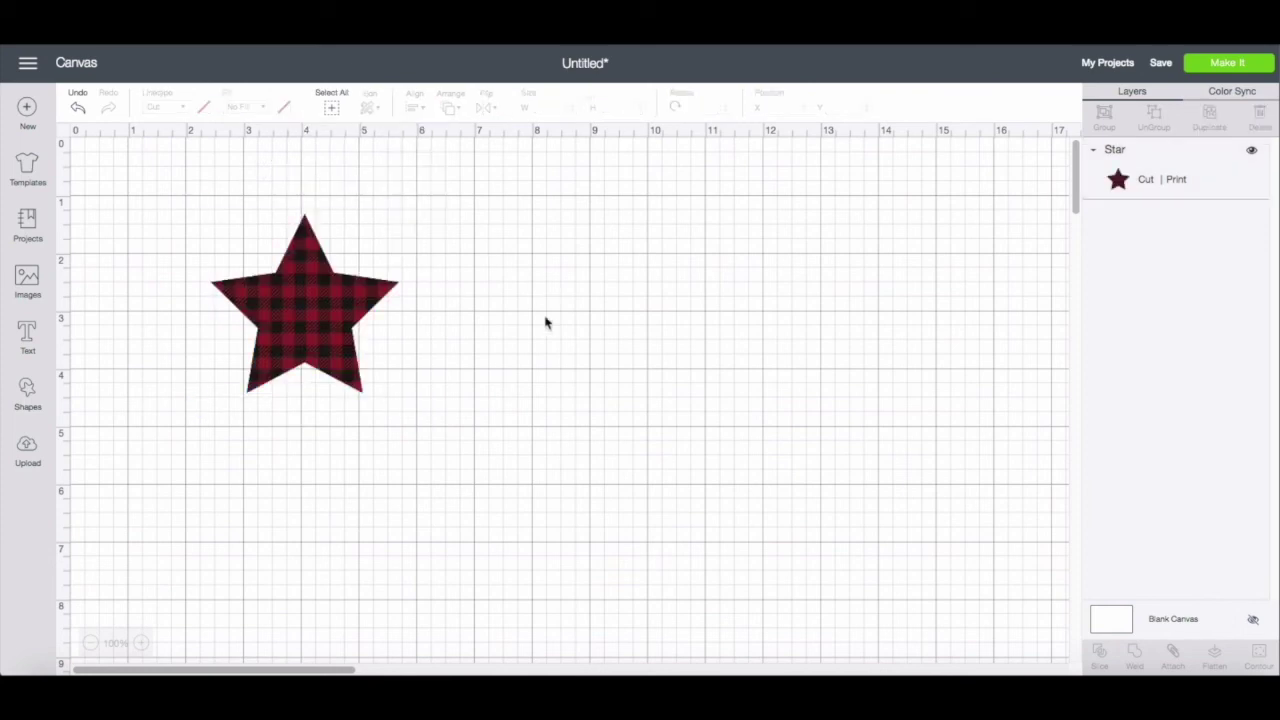